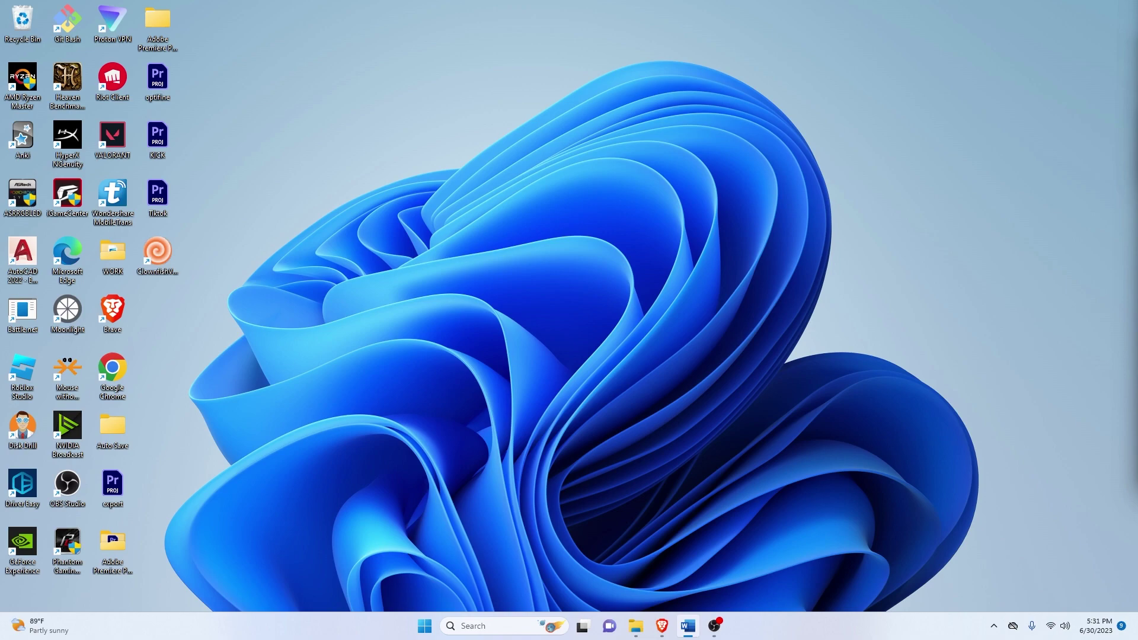
Step: Launch Adobe Creative Cloud Desktop from a Start search for 'cloud'
{"action": "key", "text": "super"}
{"action": "type", "text": "cloud"}
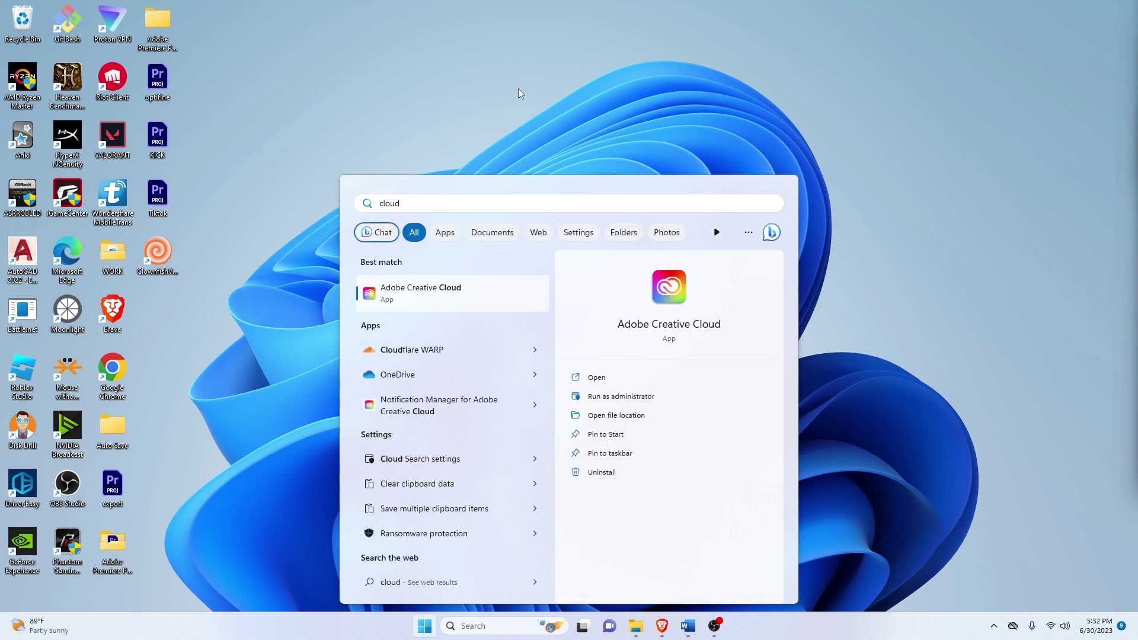
{"action": "key", "text": "Return"}
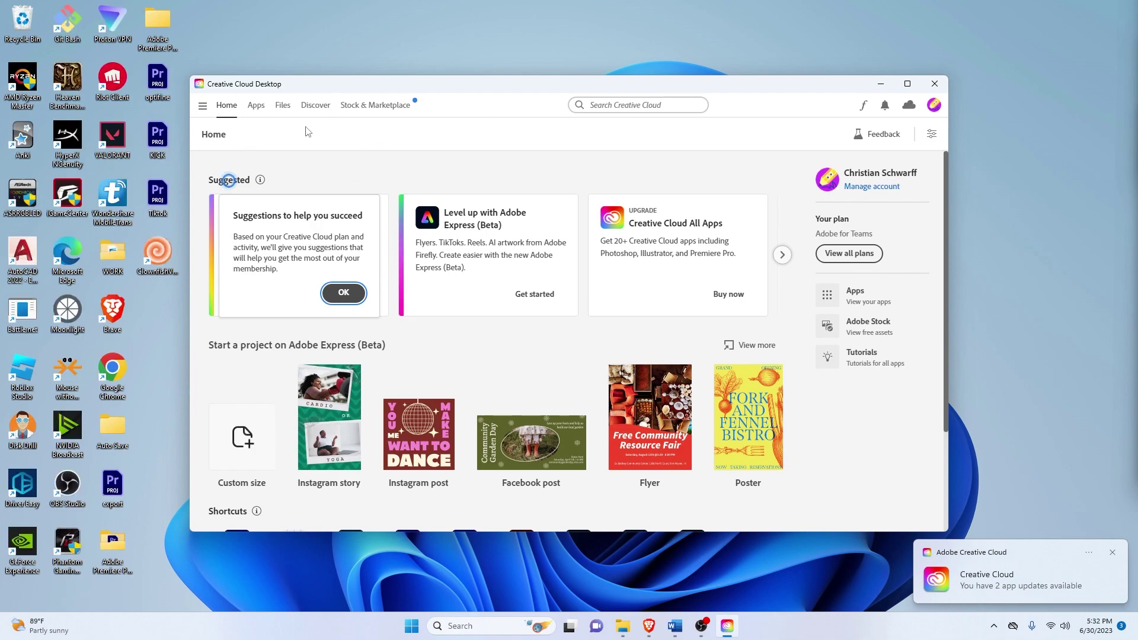
Step: Go to Apps > Beta apps and open Photoshop (Beta)
{"action": "left_click", "coordinate": [257, 106]}
{"action": "scroll", "coordinate": [273, 332], "scroll_direction": "down", "scroll_amount": 1}
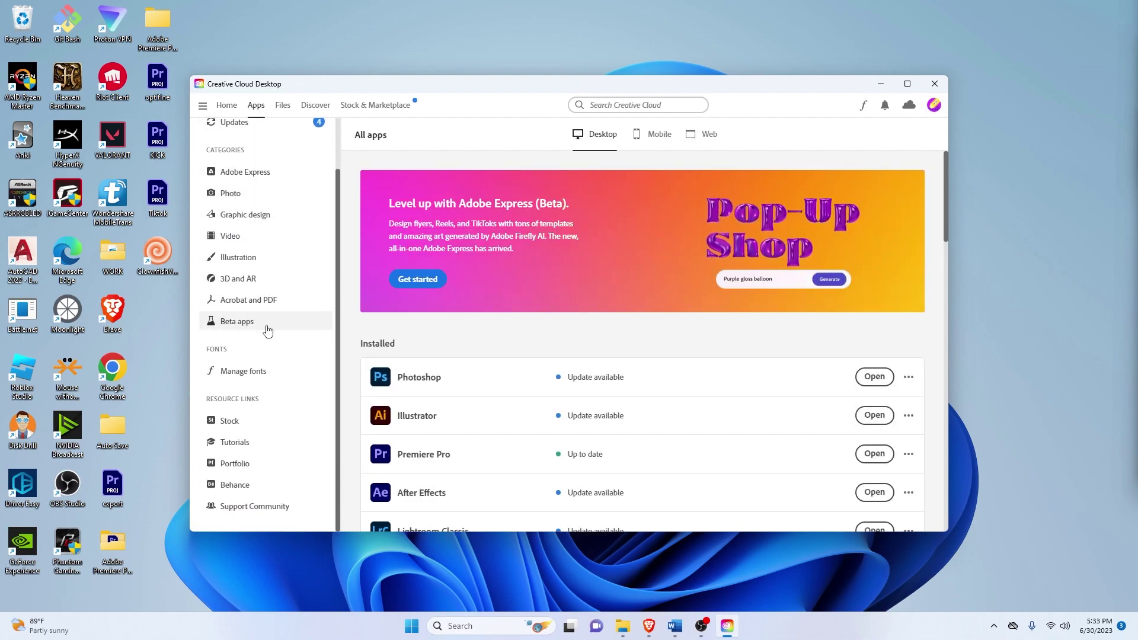
{"action": "left_click", "coordinate": [248, 326]}
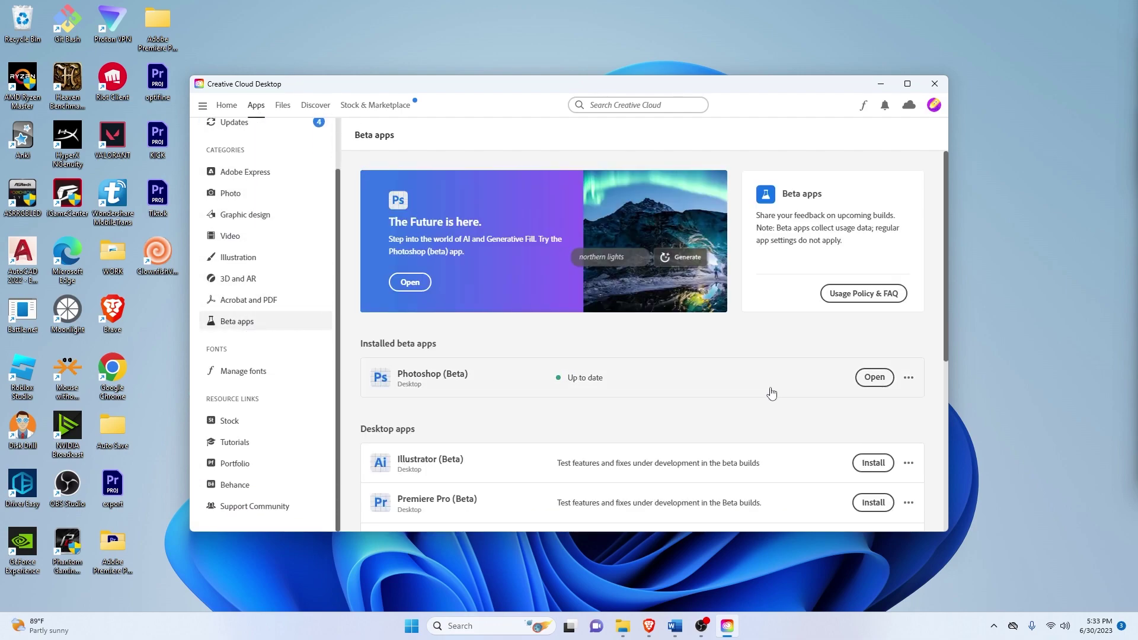
{"action": "scroll", "coordinate": [765, 379], "scroll_direction": "down", "scroll_amount": 3}
{"action": "left_click", "coordinate": [870, 261]}
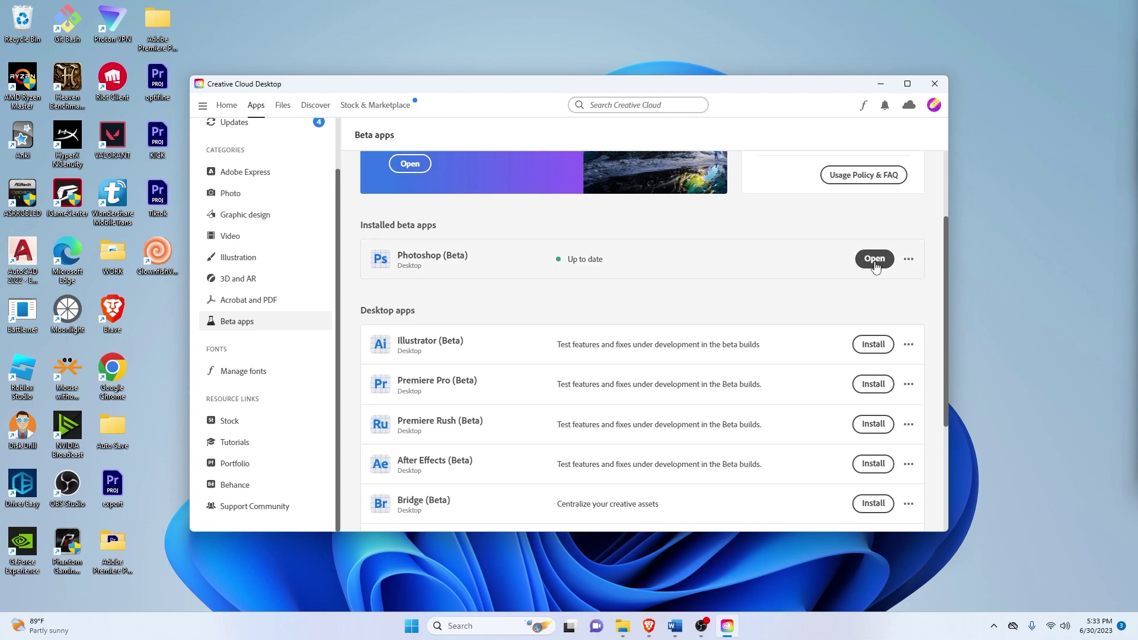
{"action": "left_click", "coordinate": [867, 259]}
Step: In Chrome, search Google Images for 'House' and preview the Forbes house photo
{"action": "key", "text": "super"}
{"action": "type", "text": "chro"}
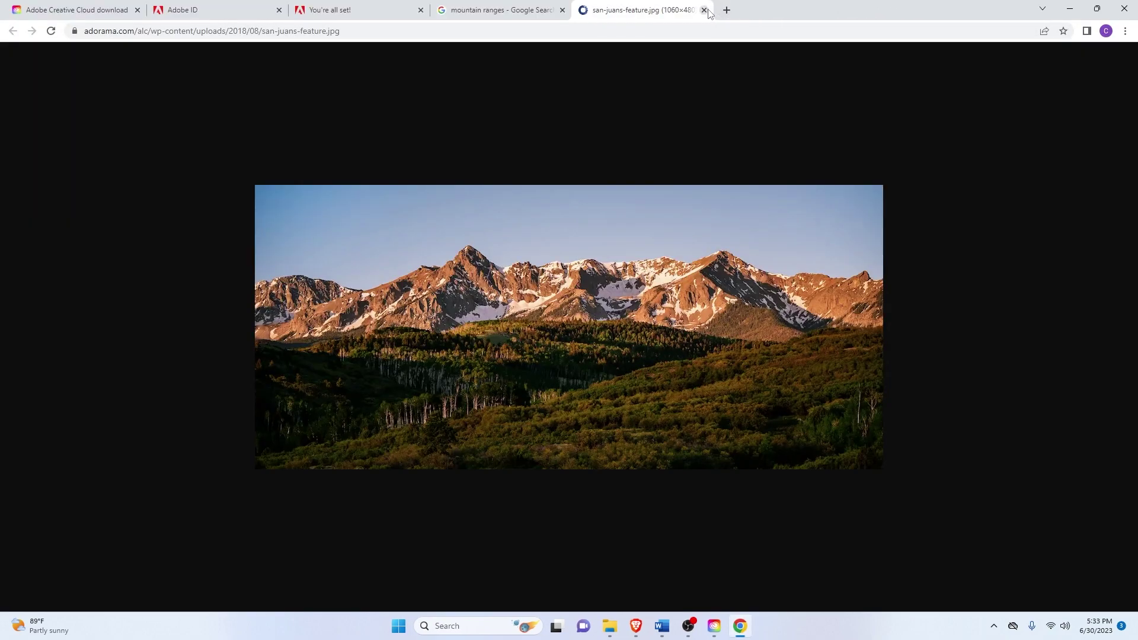
{"action": "left_click", "coordinate": [704, 10]}
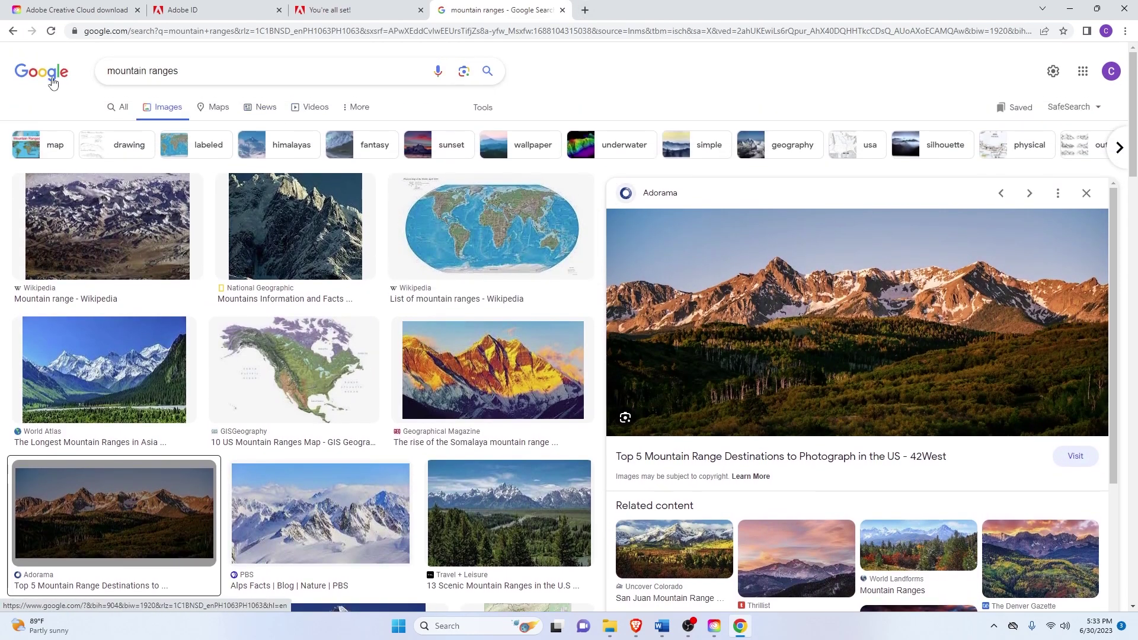
{"action": "left_click", "coordinate": [53, 83]}
{"action": "left_click", "coordinate": [472, 275]}
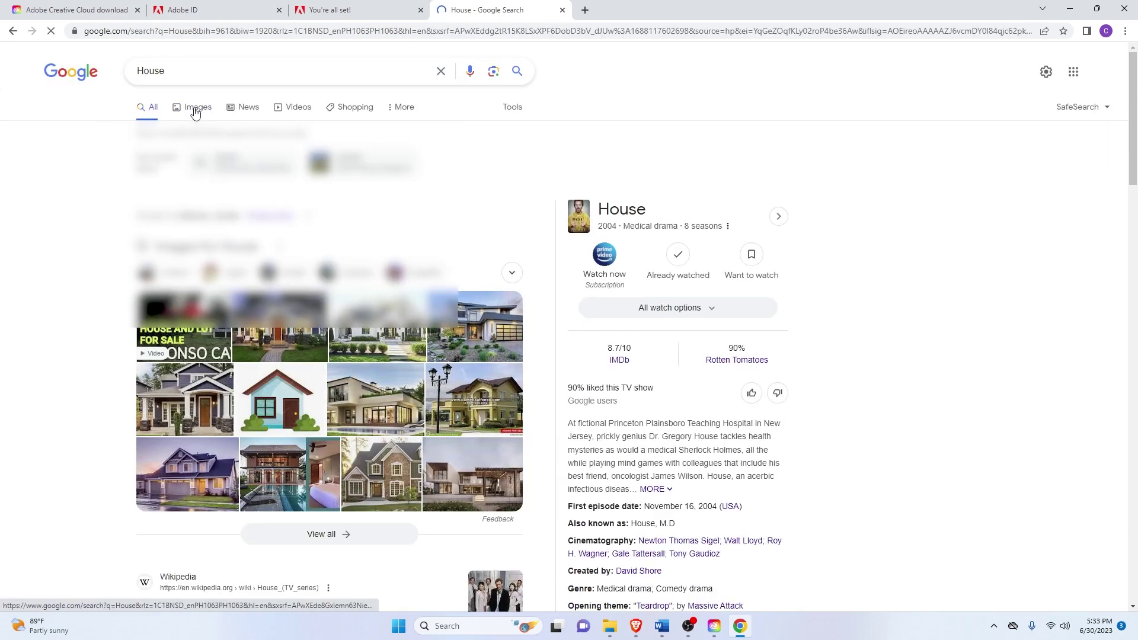
{"action": "left_click", "coordinate": [196, 110]}
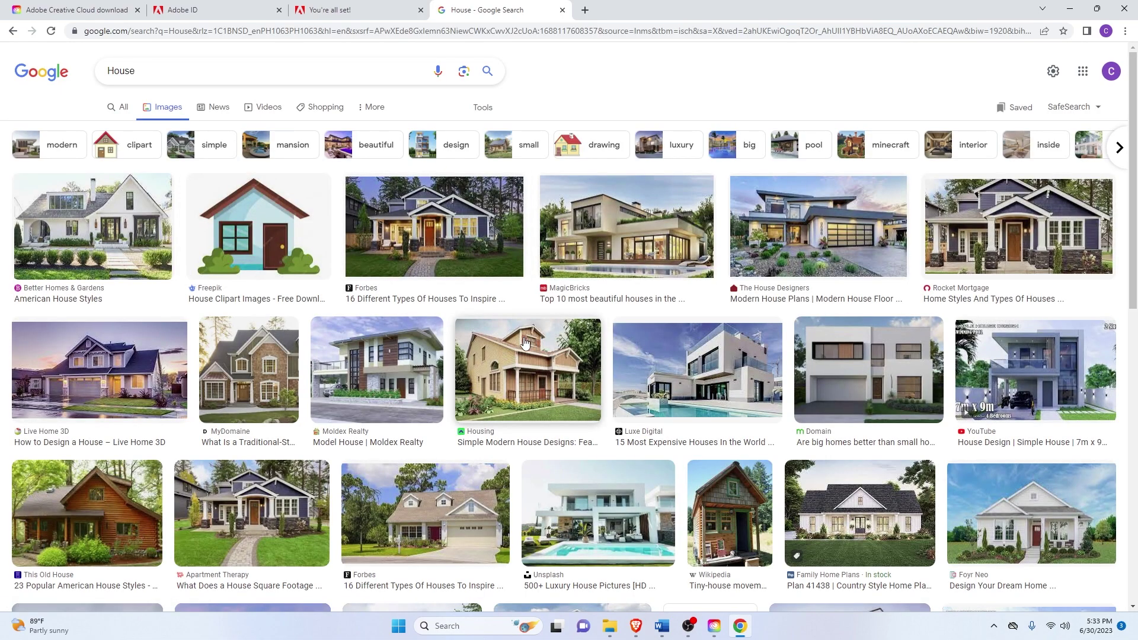
{"action": "scroll", "coordinate": [368, 334], "scroll_direction": "down", "scroll_amount": 1}
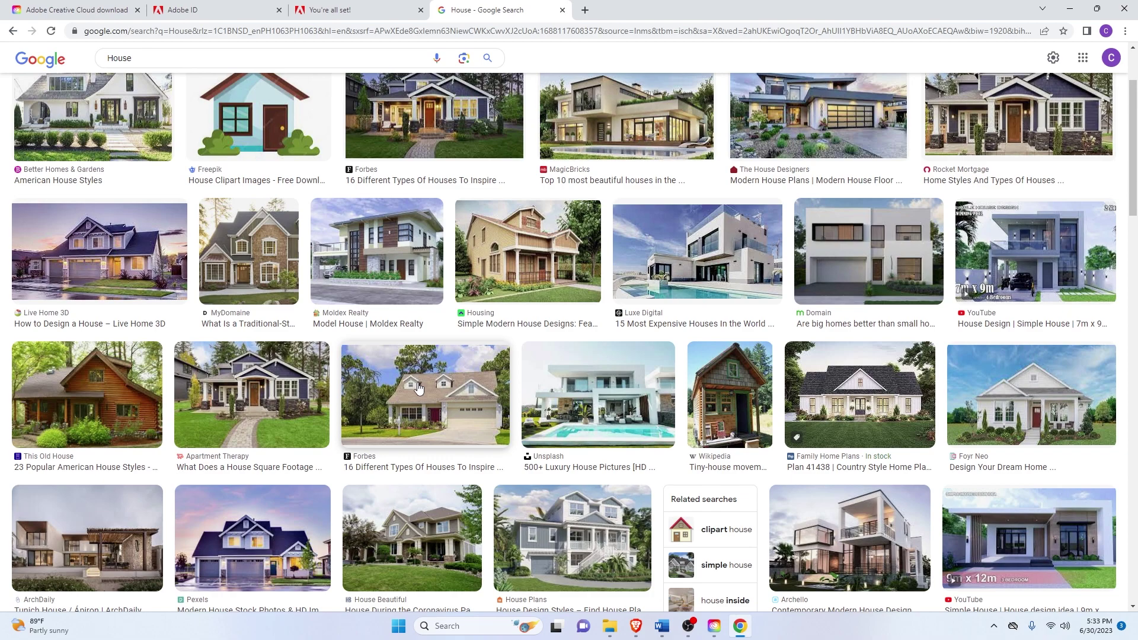
{"action": "left_click", "coordinate": [420, 363]}
Step: Open the house photo in its own tab and save it as download-7.webp in Downloads
{"action": "right_click", "coordinate": [828, 340]}
{"action": "left_click", "coordinate": [866, 434]}
{"action": "left_click", "coordinate": [631, 5]}
{"action": "right_click", "coordinate": [541, 273]}
{"action": "left_click", "coordinate": [576, 302]}
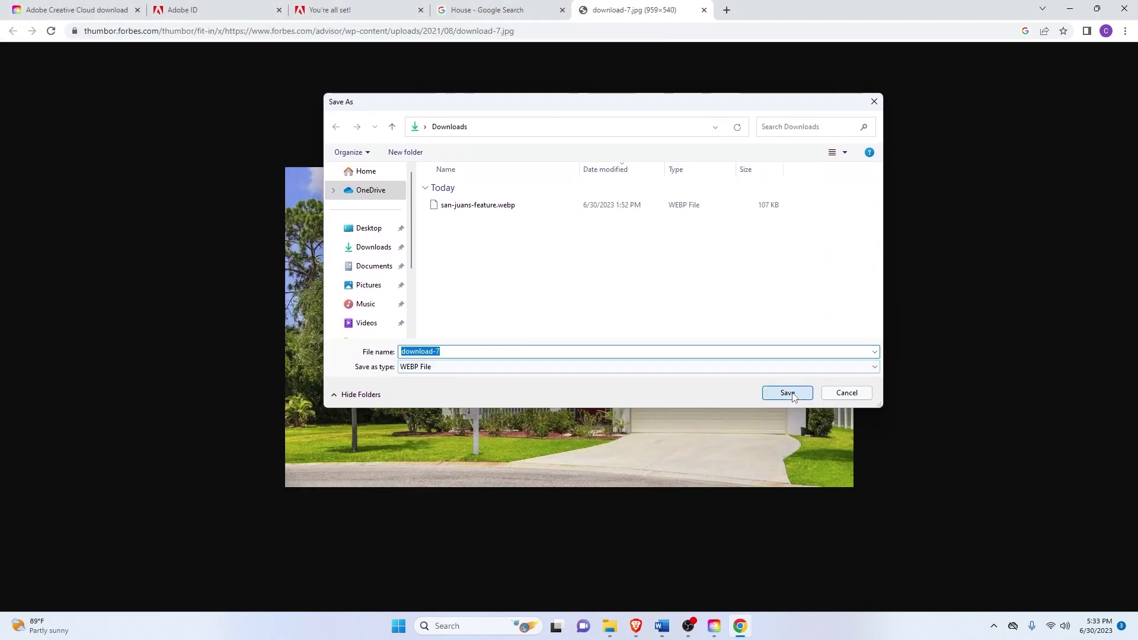
{"action": "left_click", "coordinate": [788, 394]}
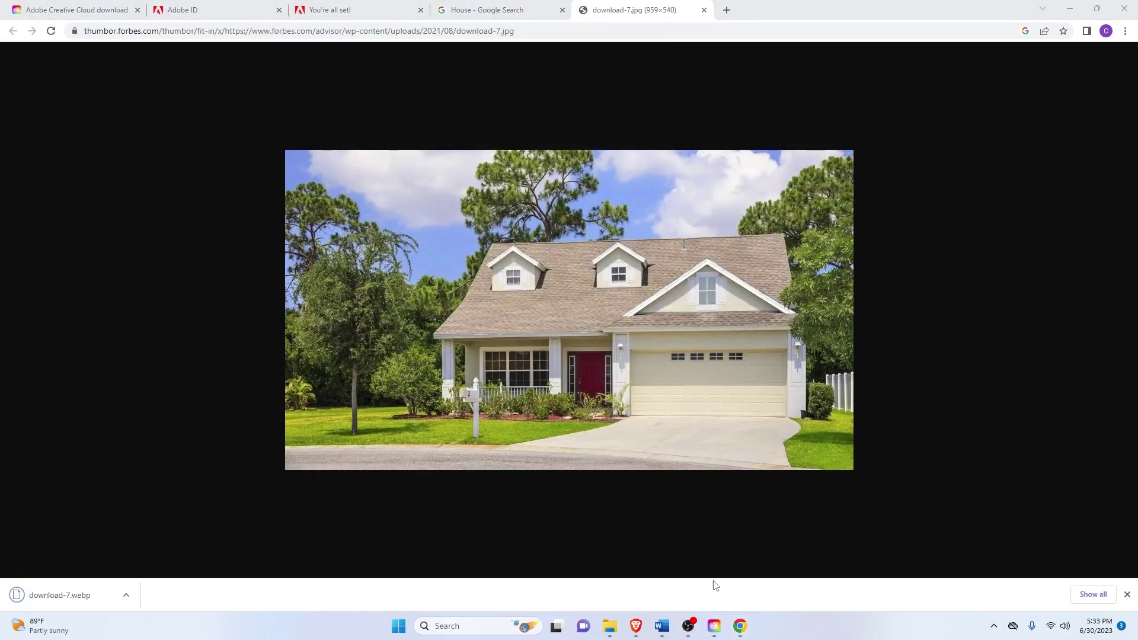
{"action": "left_click", "coordinate": [714, 626]}
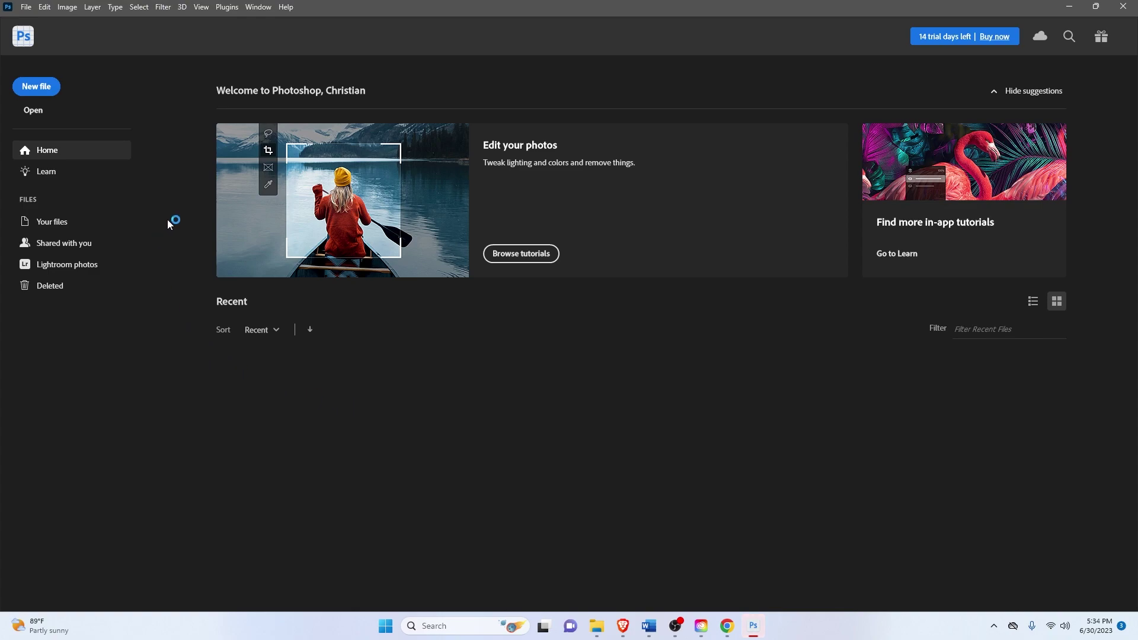
Step: Create a 1920×1080 document and place download-7.webp on it as a layer
{"action": "left_click", "coordinate": [44, 94]}
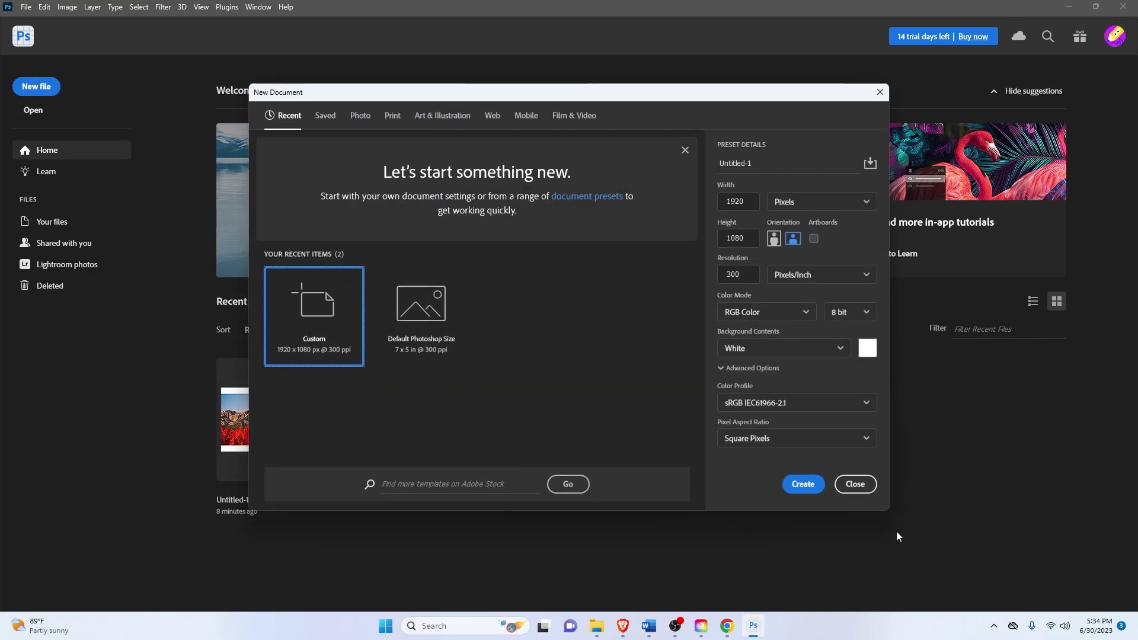
{"action": "left_click", "coordinate": [804, 485]}
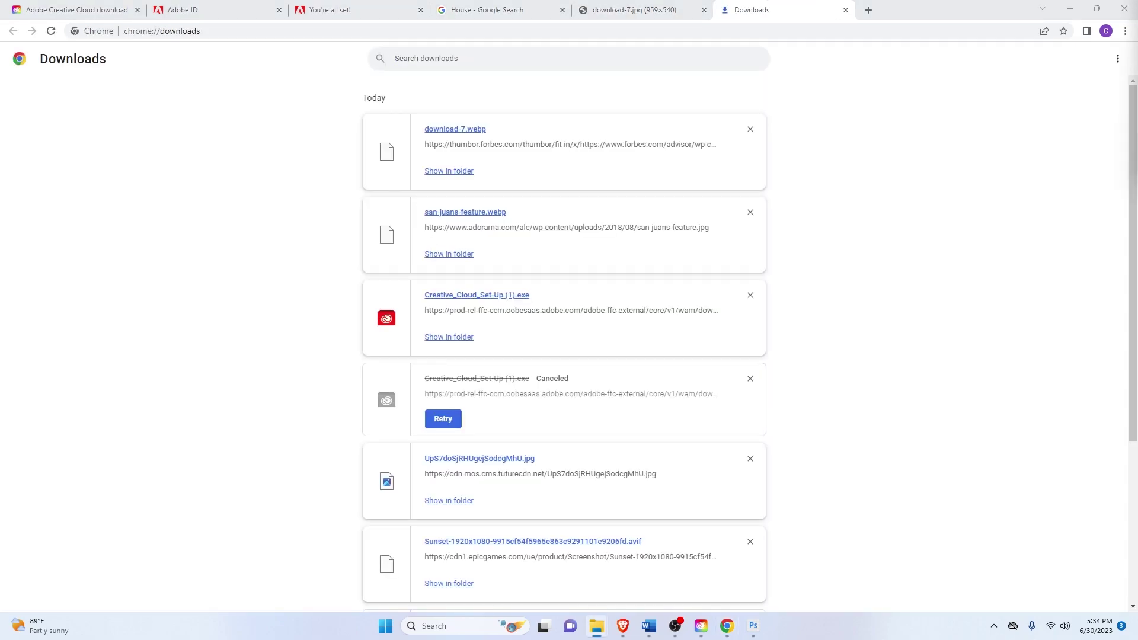
{"action": "left_click", "coordinate": [1071, 9]}
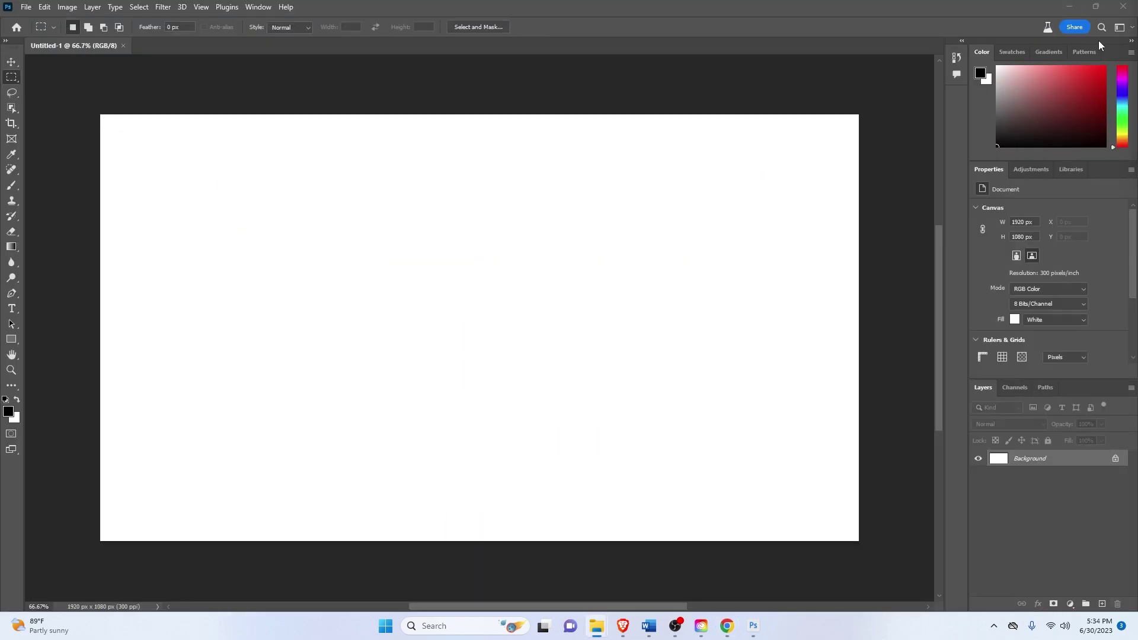
{"action": "left_click_drag", "start_coordinate": [1064, 53], "coordinate": [493, 293]}
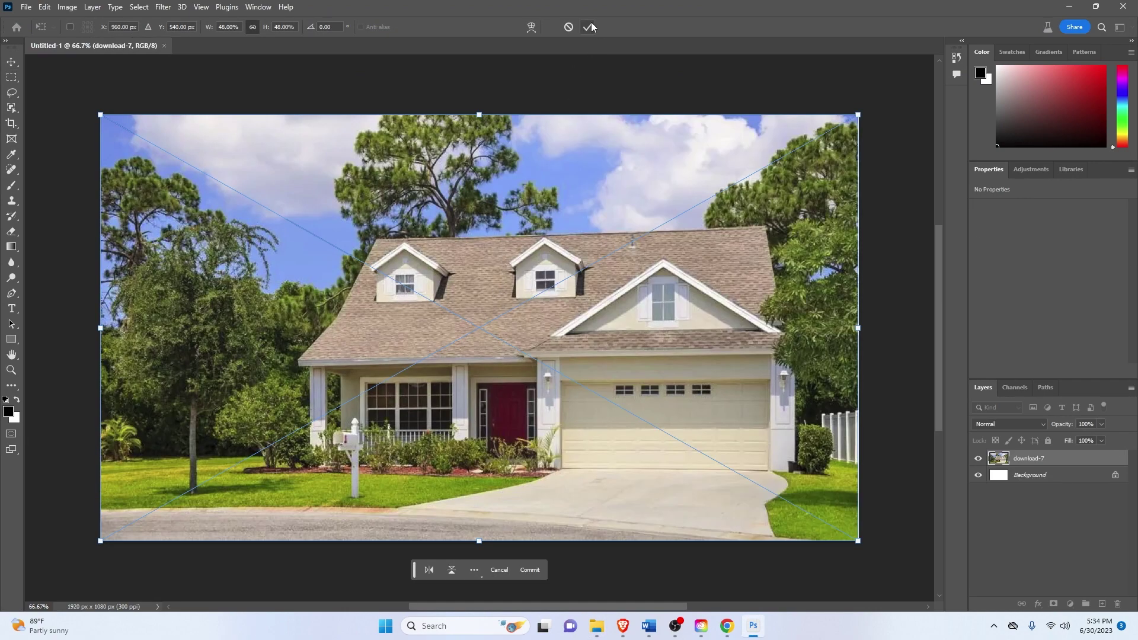
{"action": "left_click", "coordinate": [589, 27]}
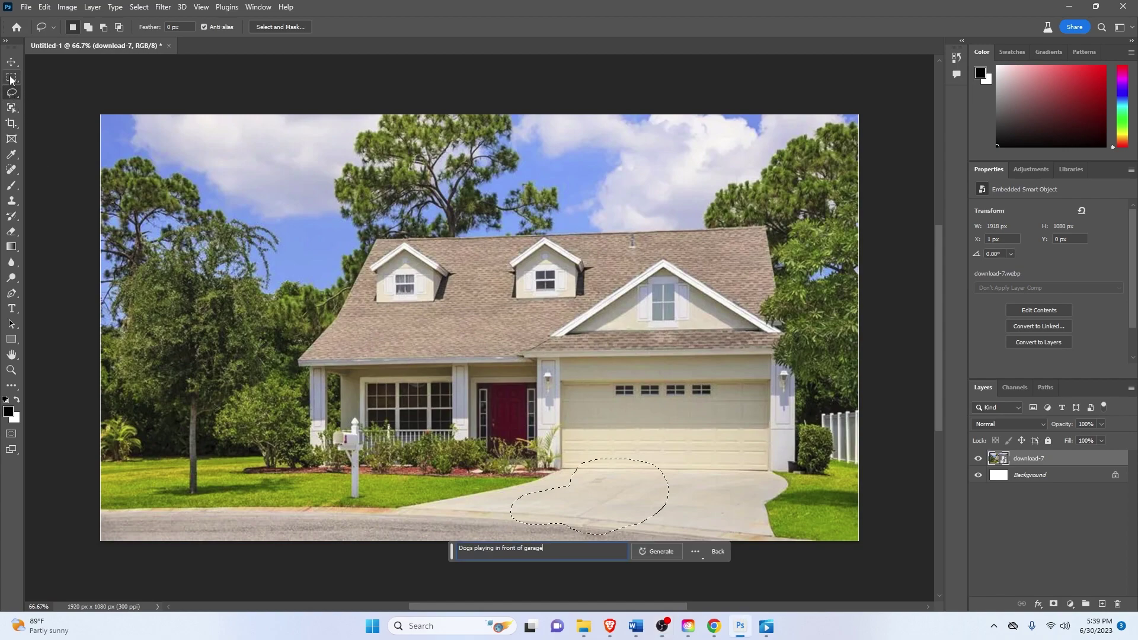
Step: Browse the lasso and marquee tool variants, returning to the freehand Lasso
{"action": "right_click", "coordinate": [11, 93]}
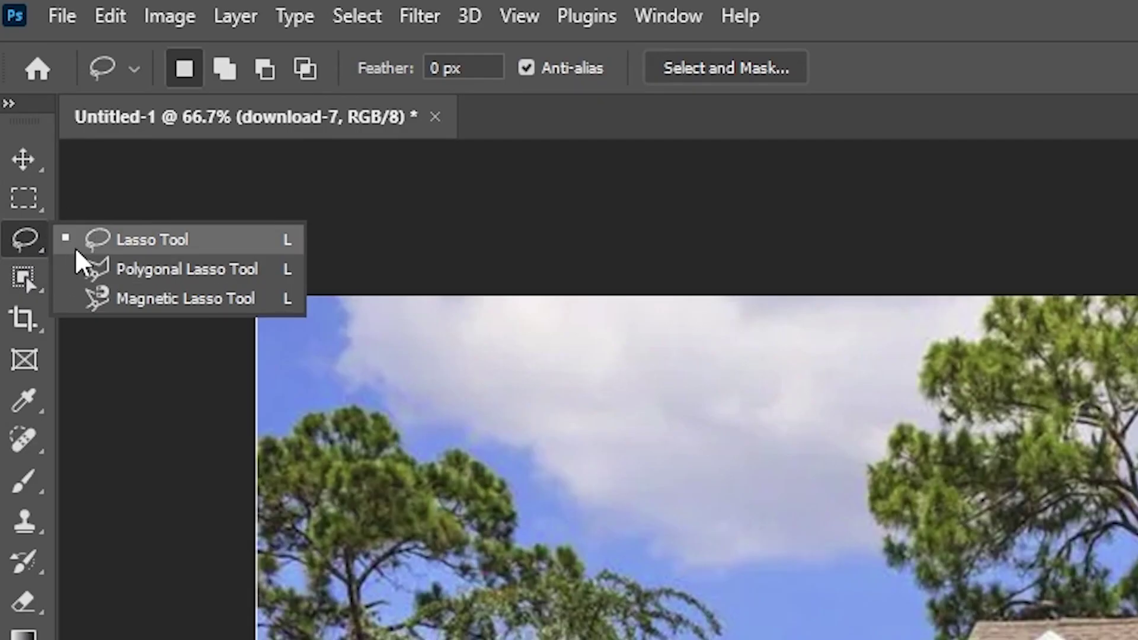
{"action": "left_click", "coordinate": [28, 205]}
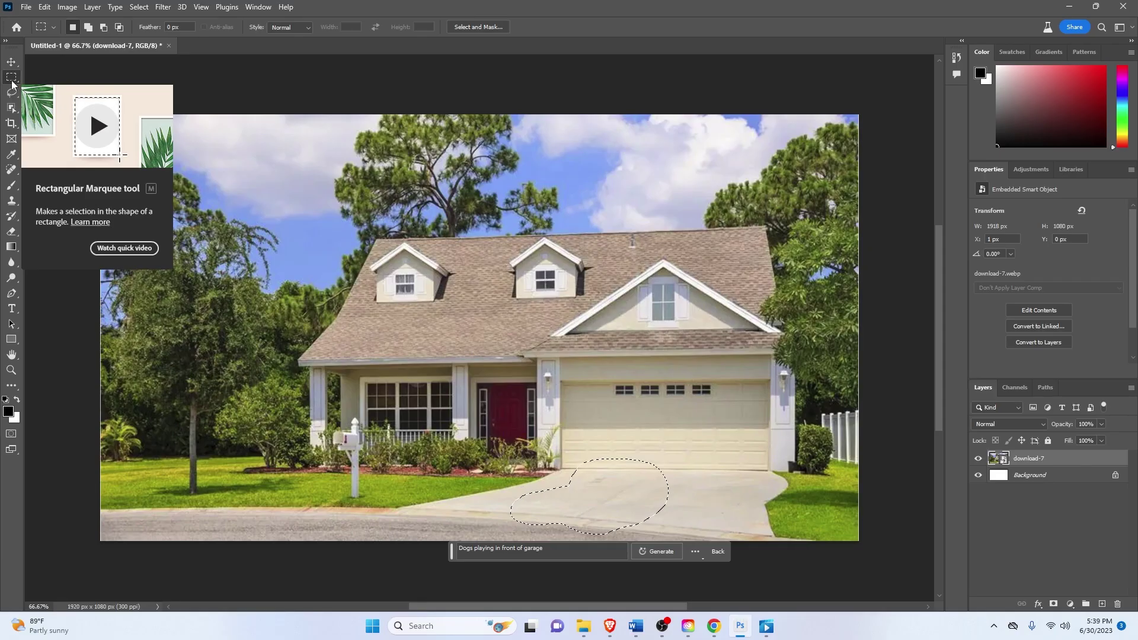
{"action": "right_click", "coordinate": [27, 213]}
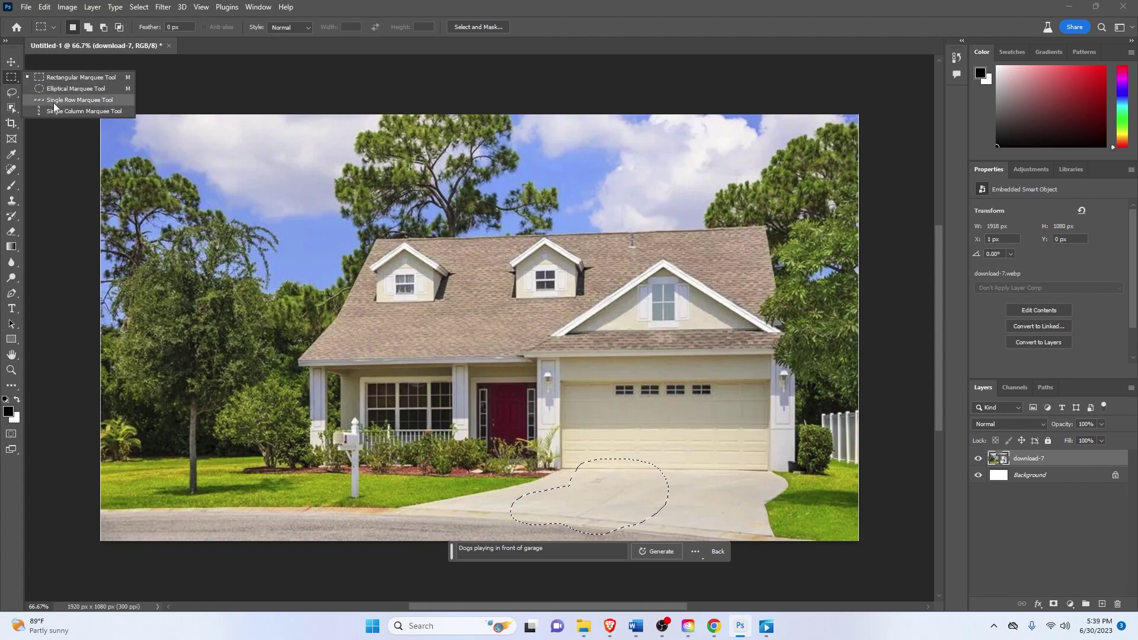
{"action": "left_click", "coordinate": [12, 93]}
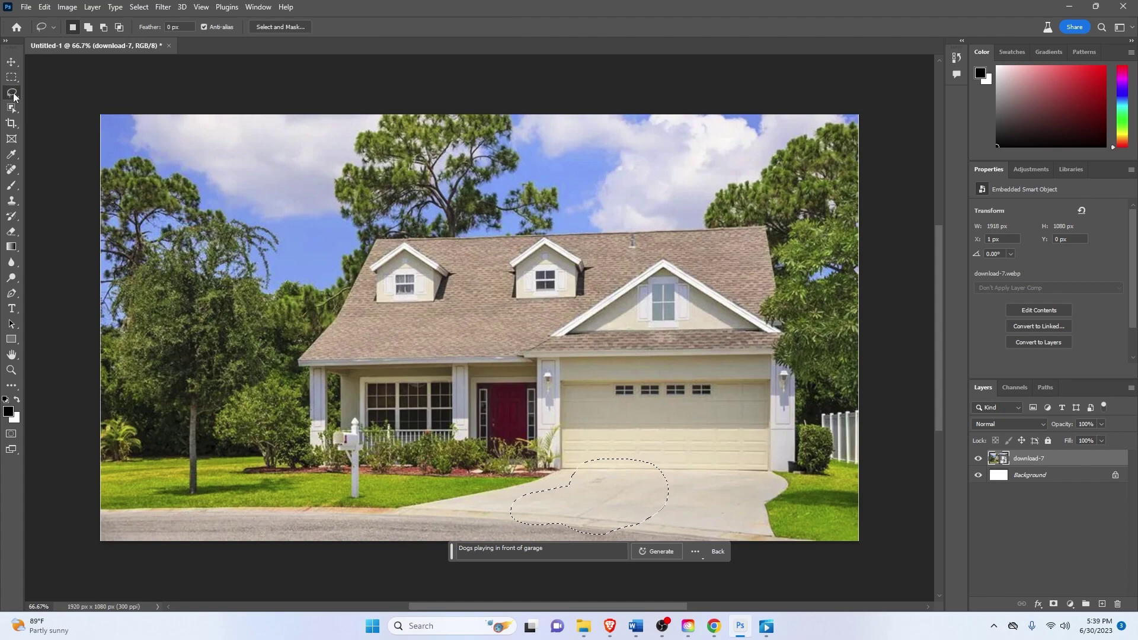
{"action": "right_click", "coordinate": [12, 95]}
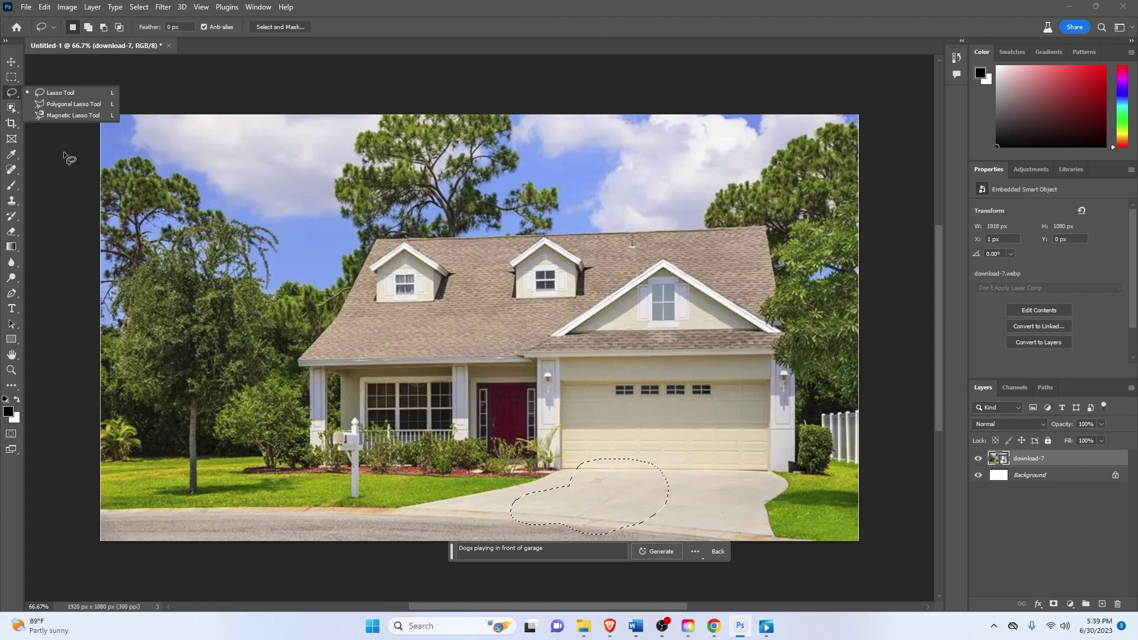
Step: Deselect the driveway selection and a trial lasso on the garage door
{"action": "right_click", "coordinate": [611, 243]}
{"action": "left_click", "coordinate": [639, 251]}
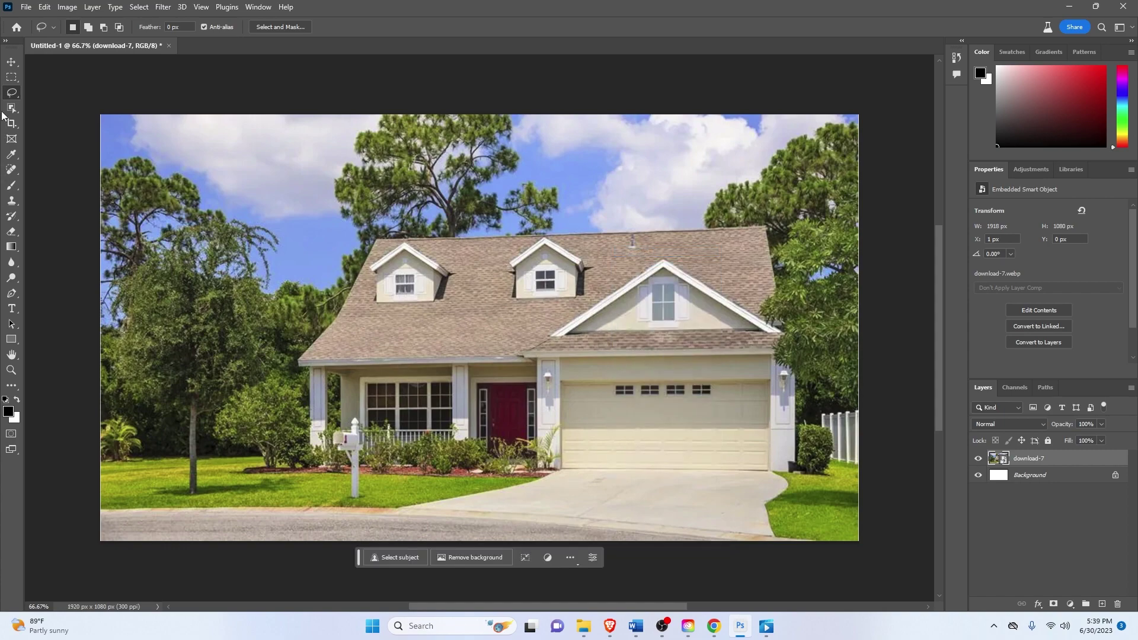
{"action": "mouse_move", "coordinate": [599, 422]}
{"action": "left_mouse_down"}
{"action": "mouse_move", "coordinate": [586, 423]}
{"action": "mouse_move", "coordinate": [623, 477]}
{"action": "mouse_move", "coordinate": [597, 422]}
{"action": "left_mouse_up"}
{"action": "right_click", "coordinate": [652, 465]}
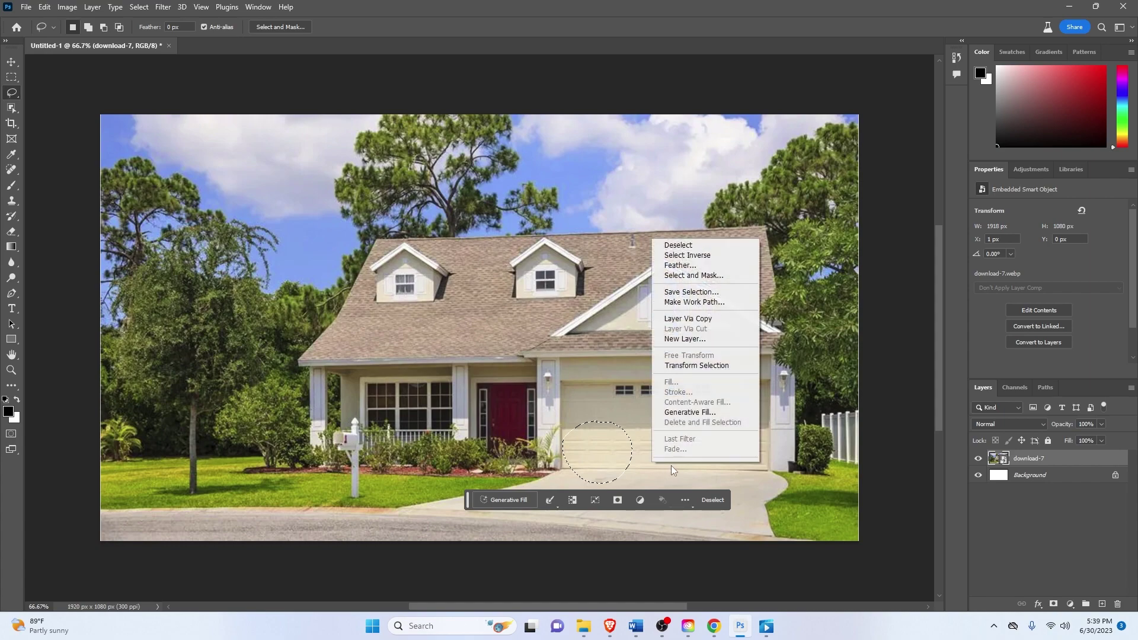
{"action": "left_click", "coordinate": [664, 245]}
{"action": "left_click", "coordinate": [10, 81]}
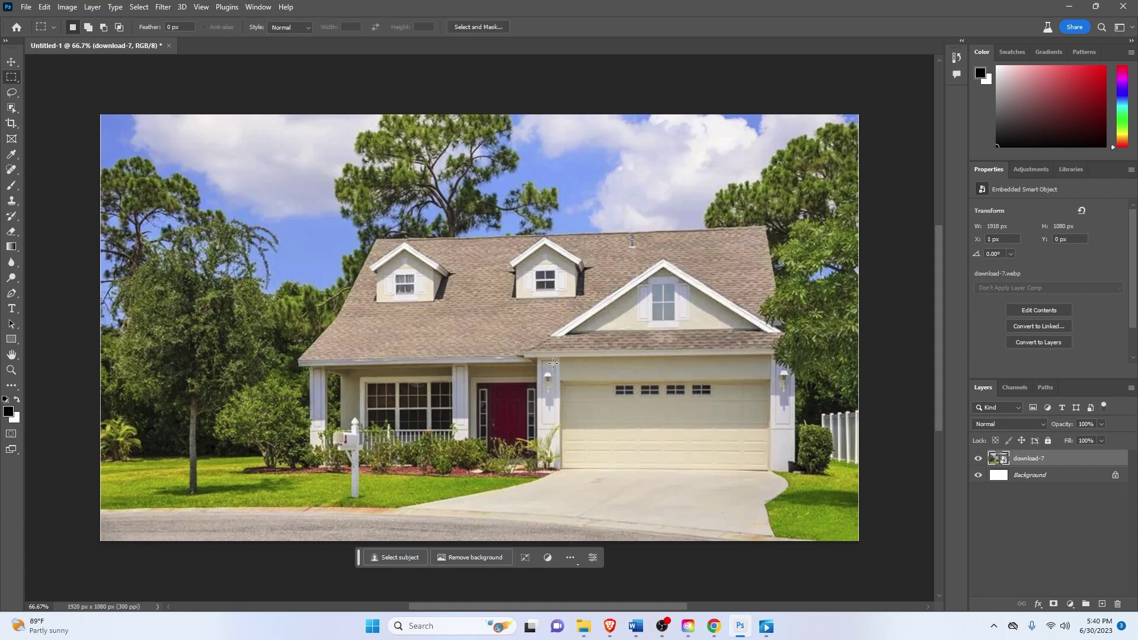
Step: Draw a rectangular selection around the whole garage door
{"action": "left_click_drag", "start_coordinate": [555, 355], "coordinate": [772, 476]}
{"action": "left_click", "coordinate": [742, 425]}
{"action": "right_click", "coordinate": [704, 431]}
{"action": "left_click", "coordinate": [607, 394]}
{"action": "key", "text": "ctrl+z"}
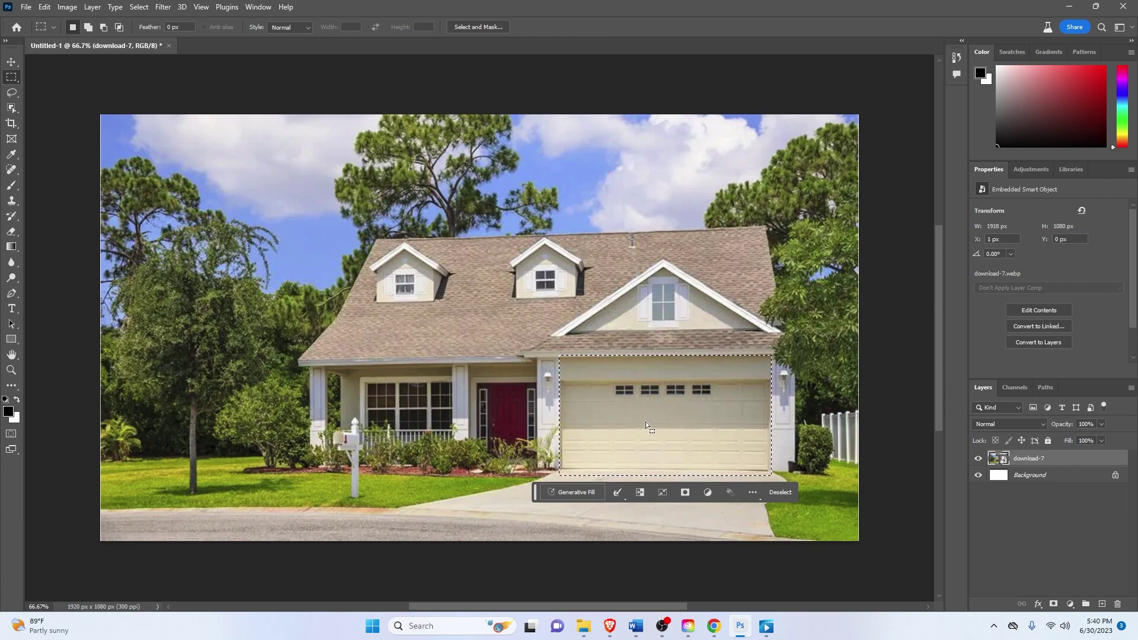
Step: Enter the Generative Fill prompt 'Car inside a house with the garage door open'
{"action": "left_click", "coordinate": [567, 497]}
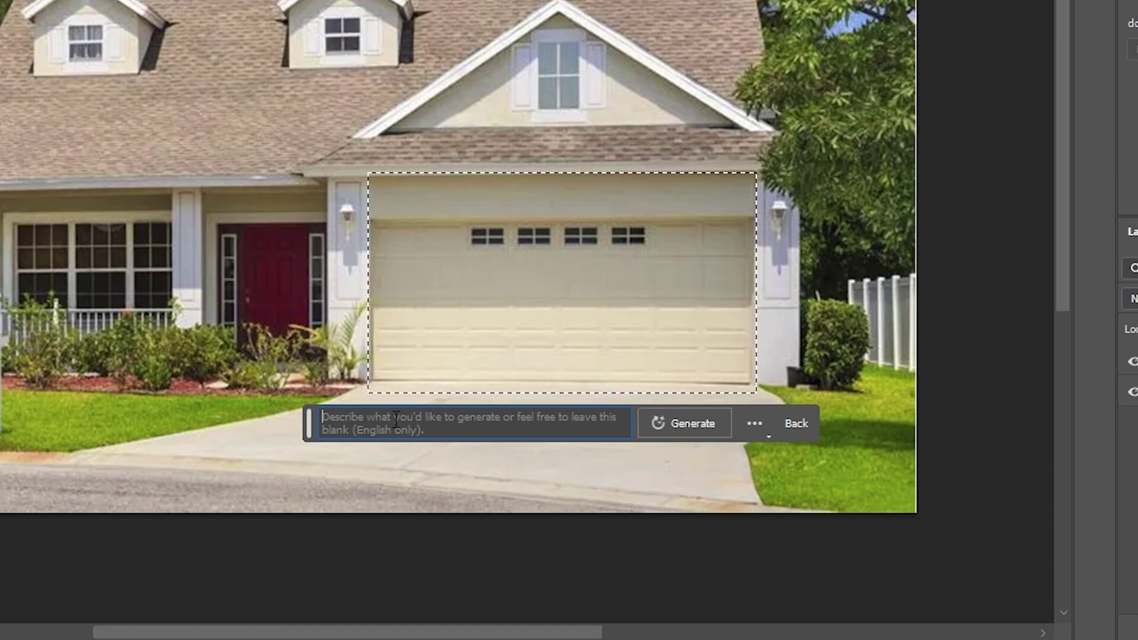
{"action": "left_click", "coordinate": [396, 419]}
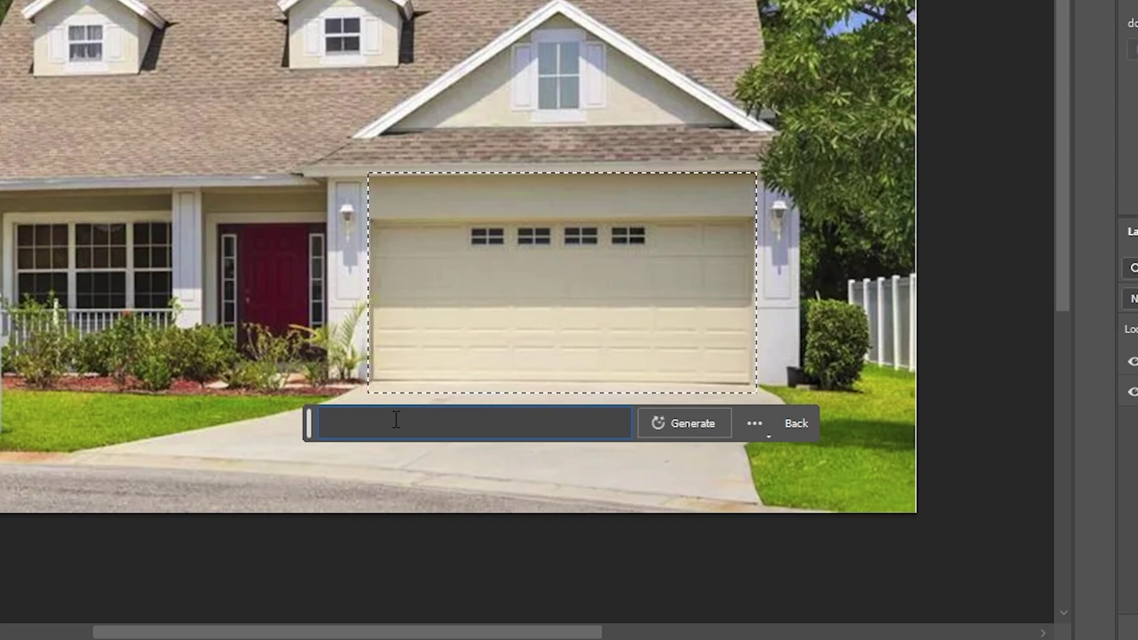
{"action": "type", "text": "Car inside a house with the garage door open"}
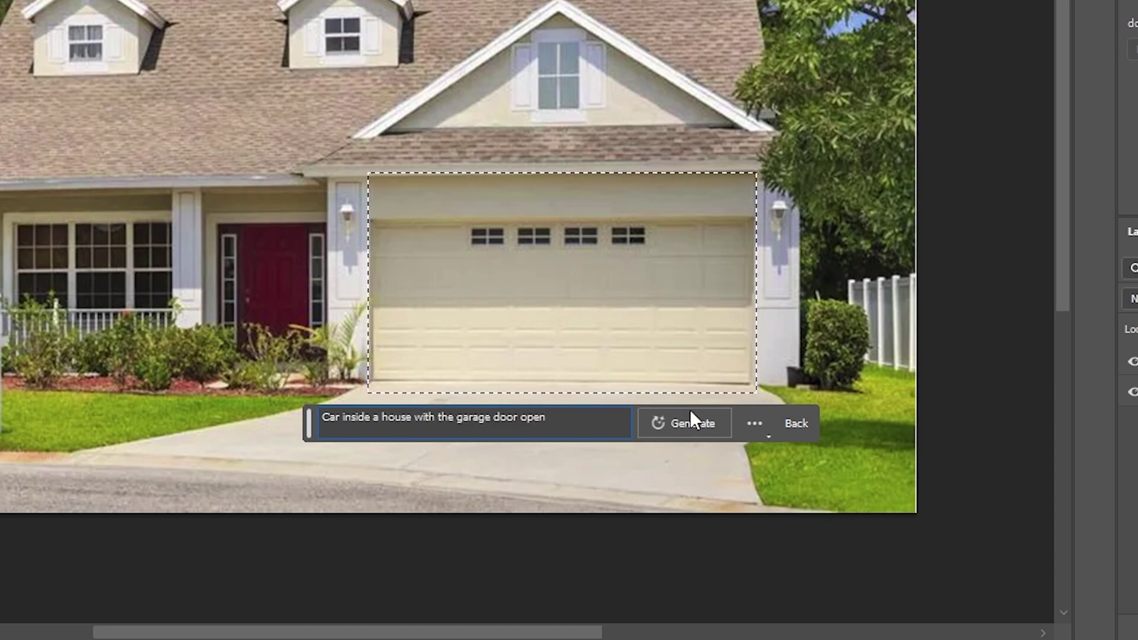
Step: Generate the car fill and preview variations 2 and 3
{"action": "left_click", "coordinate": [671, 424]}
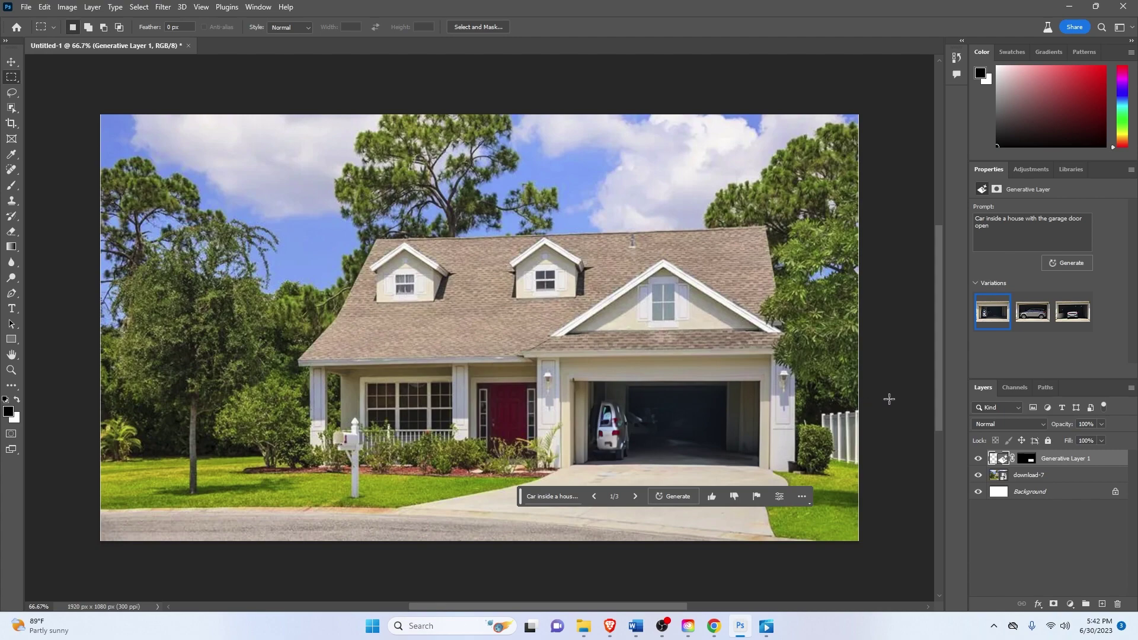
{"action": "left_click", "coordinate": [1032, 312]}
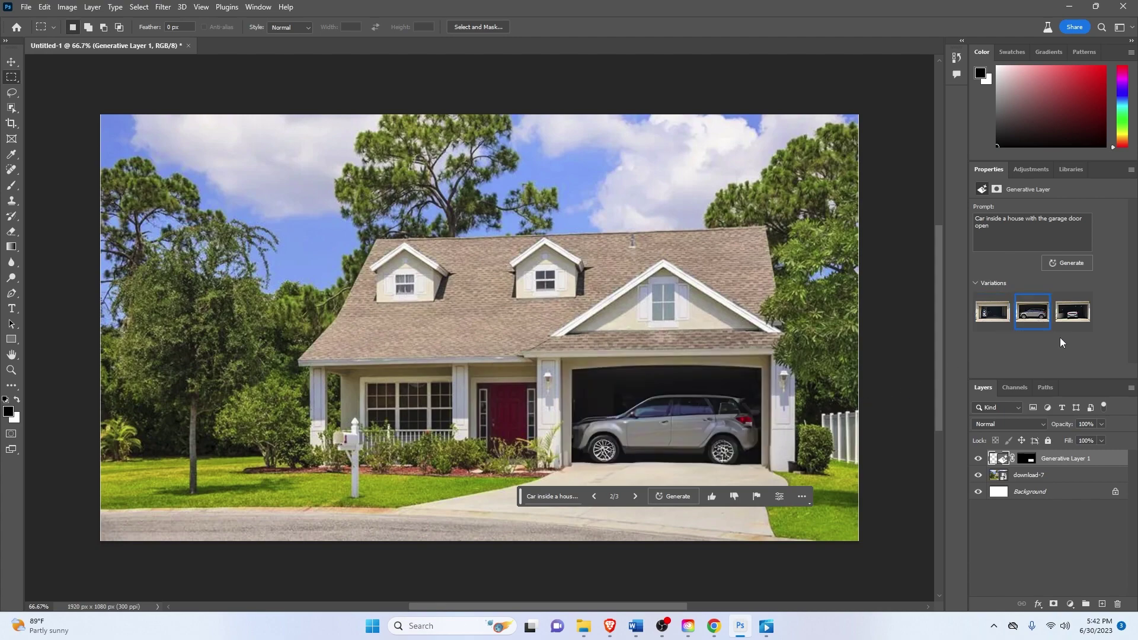
{"action": "left_click", "coordinate": [1067, 328]}
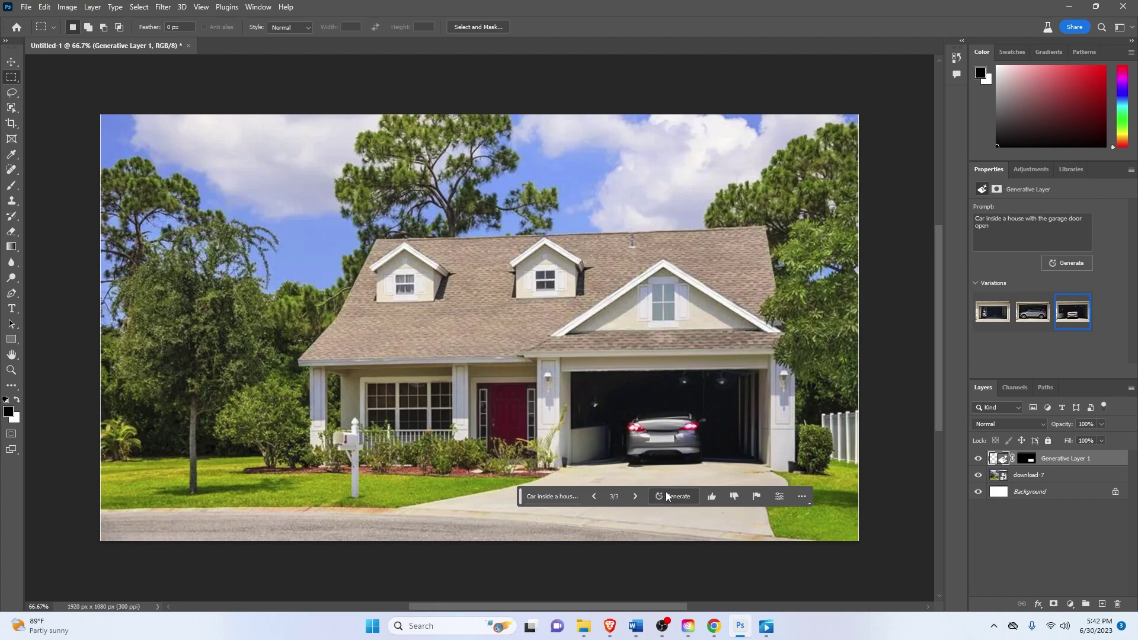
Step: Leave the prompt unchanged, thumbs-down variation 1, and keep variation 3
{"action": "left_click", "coordinate": [570, 498]}
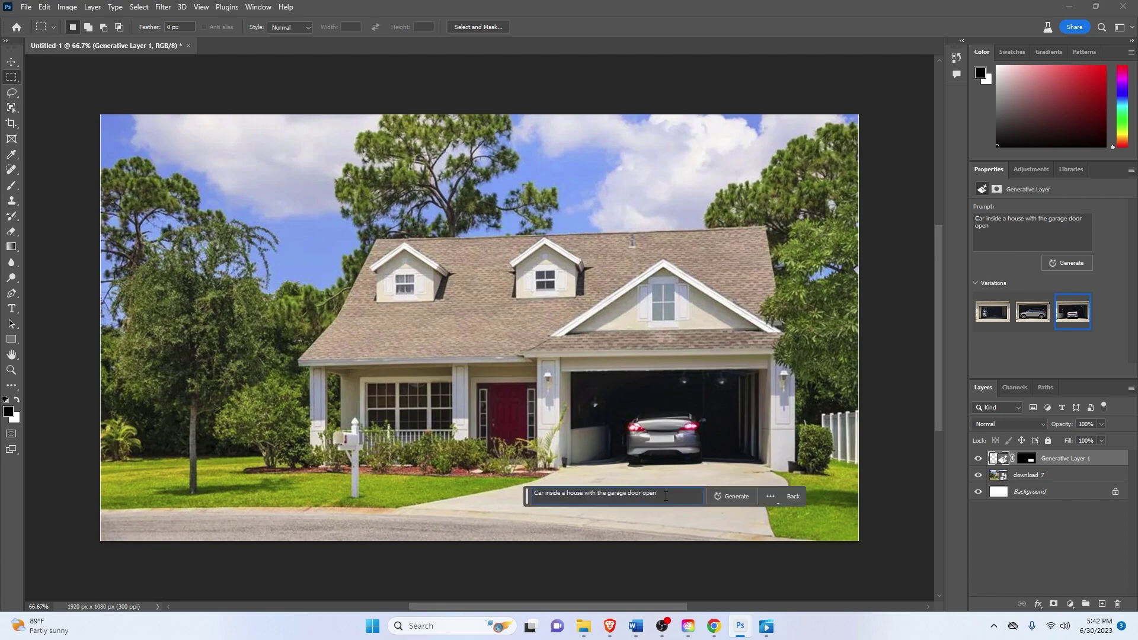
{"action": "left_click_drag", "start_coordinate": [666, 496], "coordinate": [537, 496]}
{"action": "key", "text": "Escape"}
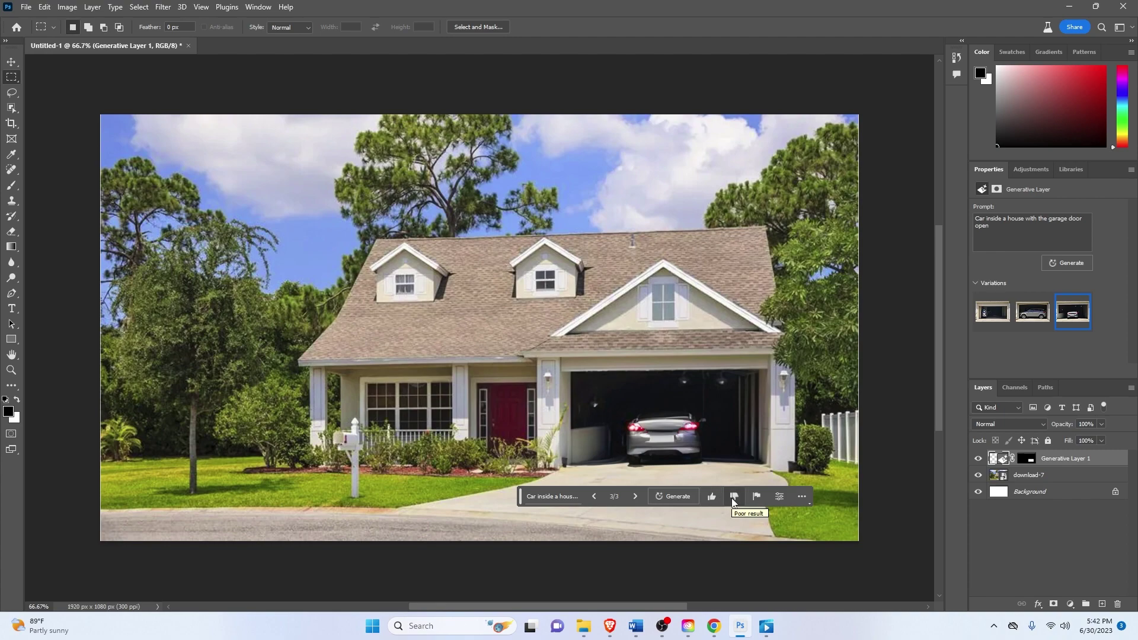
{"action": "left_click", "coordinate": [727, 499]}
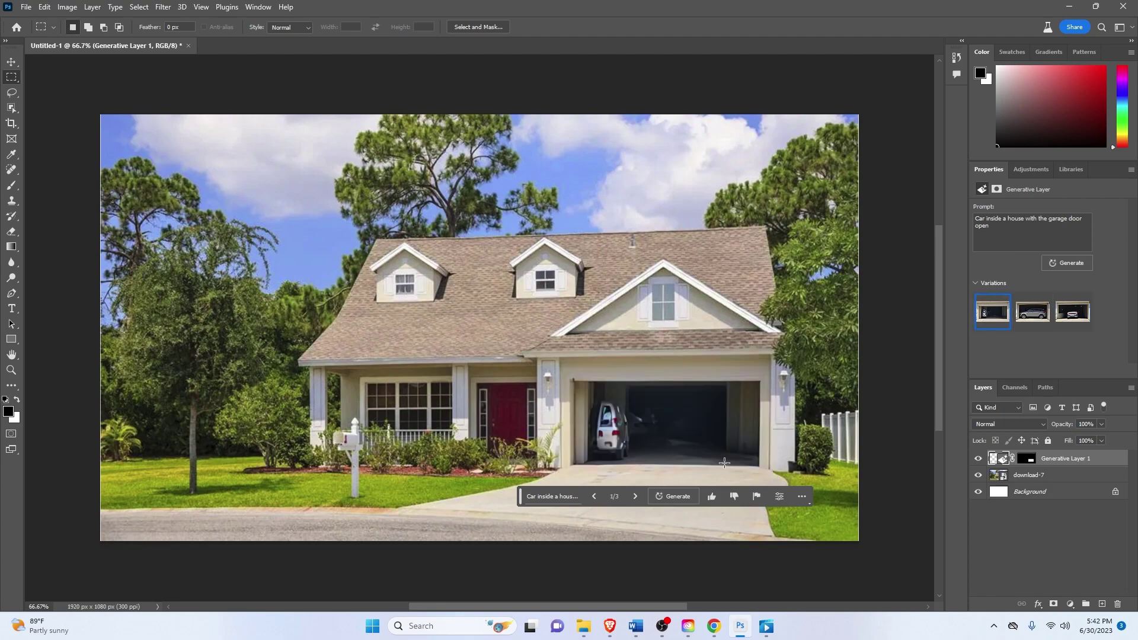
{"action": "left_click", "coordinate": [735, 497]}
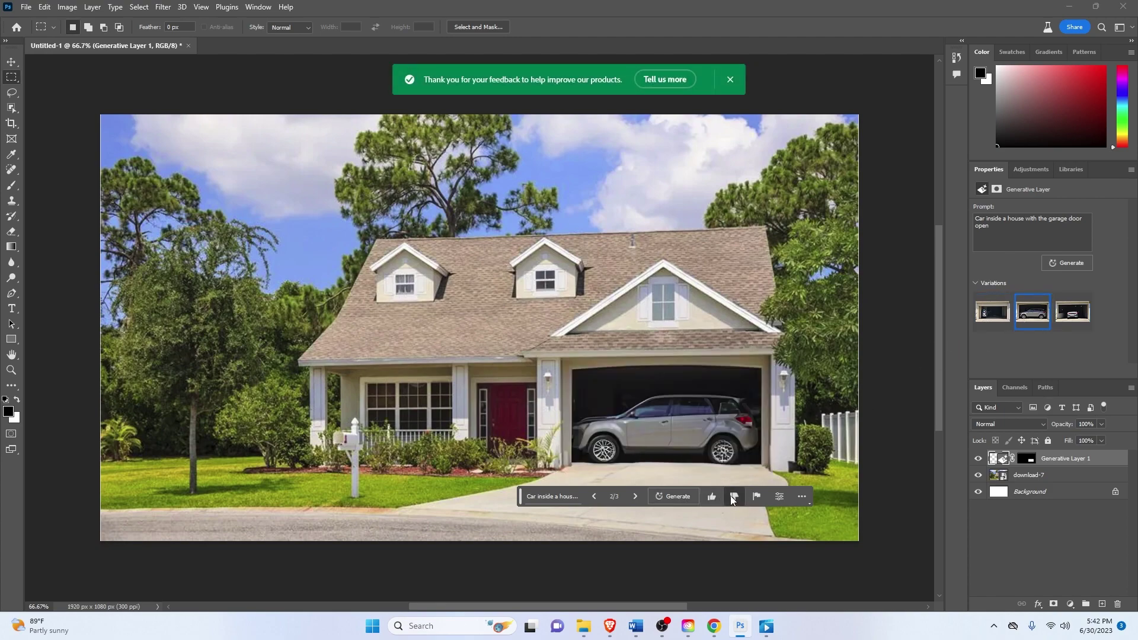
{"action": "left_click", "coordinate": [1073, 311]}
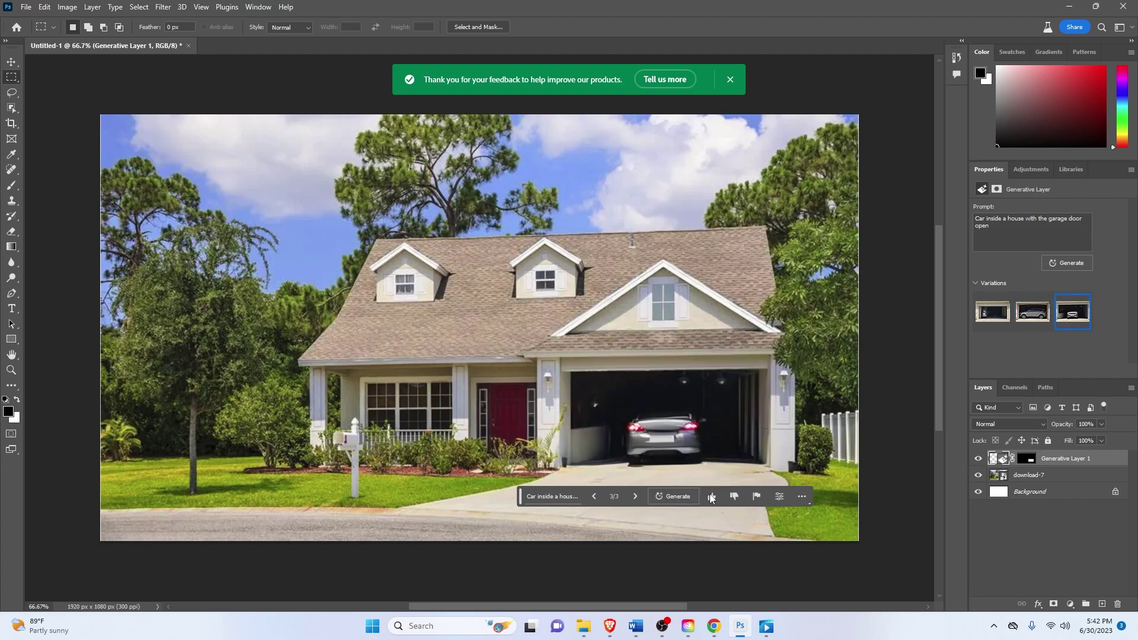
Step: Make the download-7 photo layer active and pick the Rectangular Marquee tool
{"action": "right_click", "coordinate": [640, 471]}
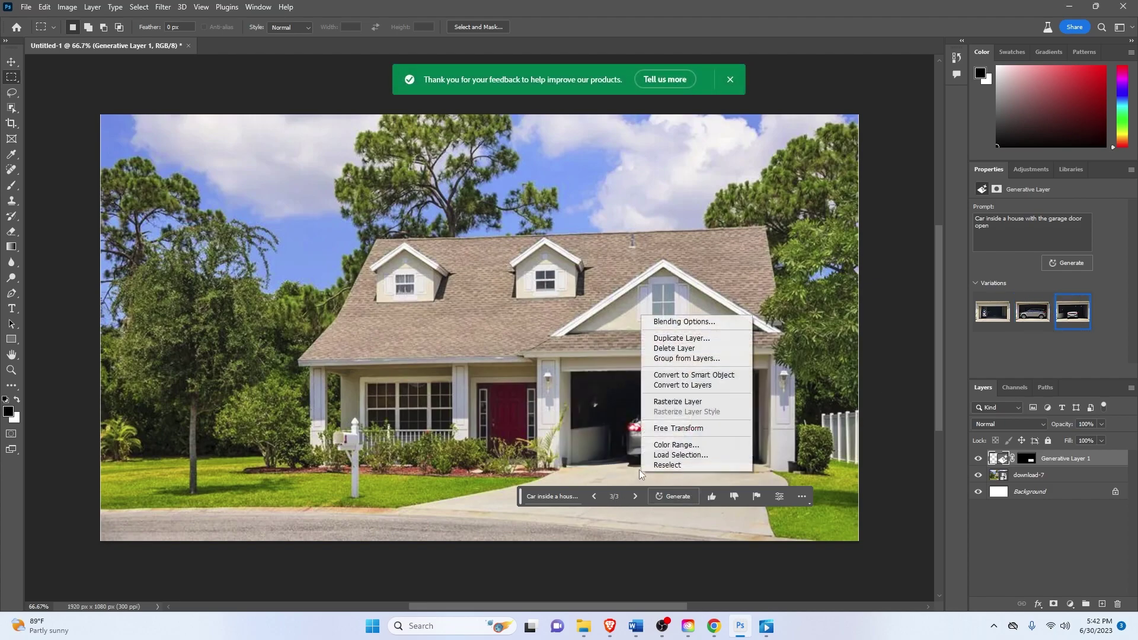
{"action": "left_click", "coordinate": [998, 526]}
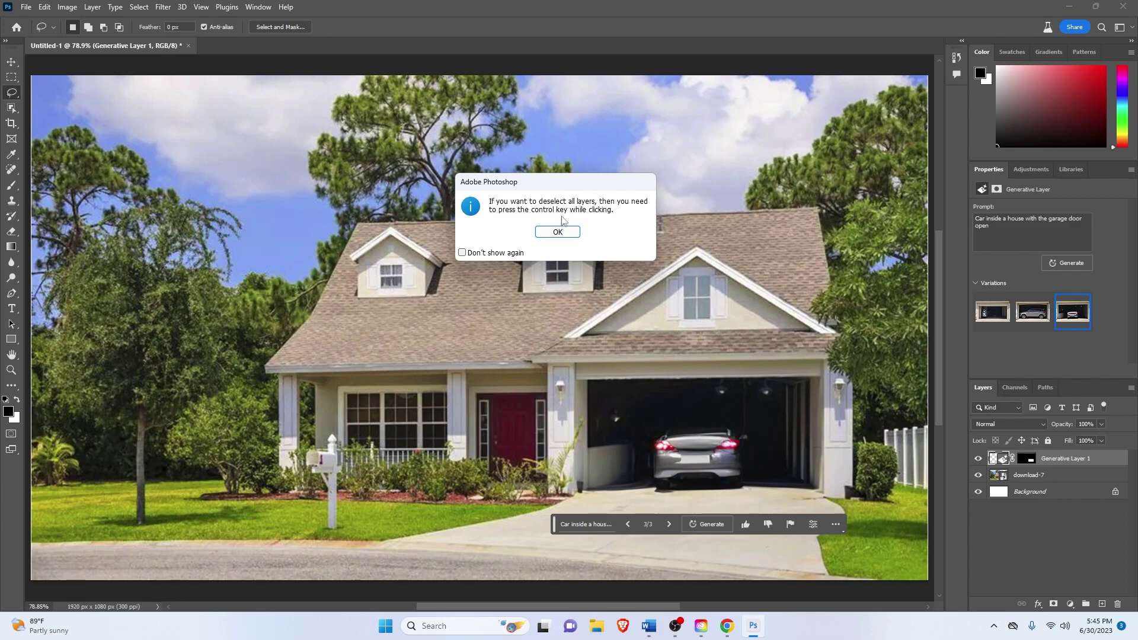
{"action": "left_click", "coordinate": [559, 230]}
{"action": "left_click", "coordinate": [1050, 477]}
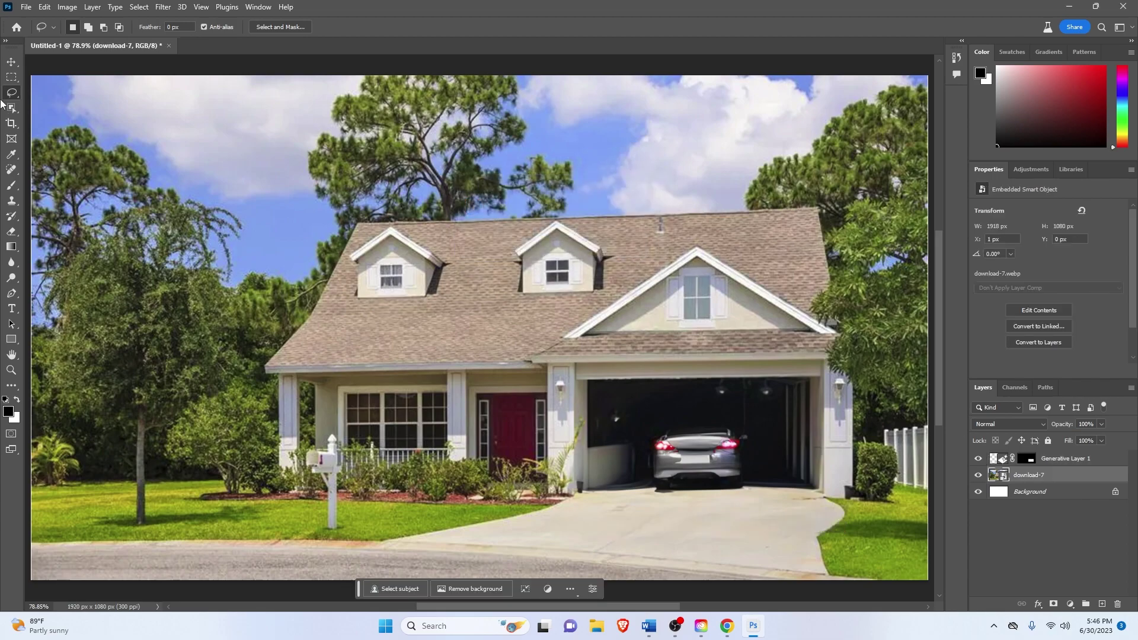
{"action": "left_click", "coordinate": [8, 79]}
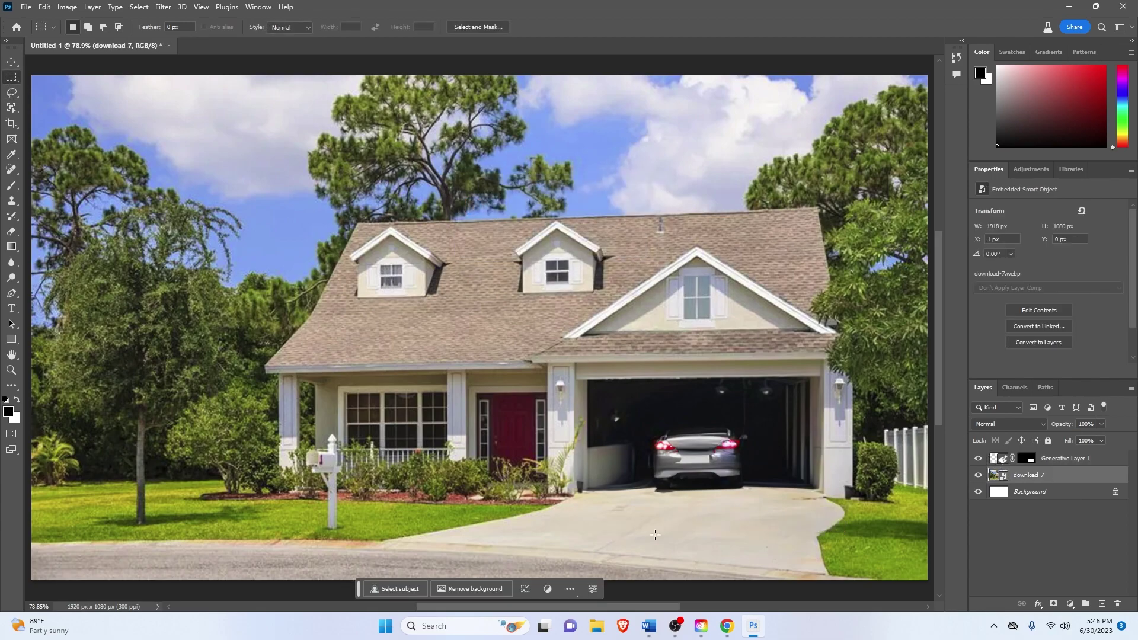
Step: Select the lower-left lawn and street and generate 'Dogs playing in the driveway of a house outside'
{"action": "left_click_drag", "start_coordinate": [53, 455], "coordinate": [468, 584]}
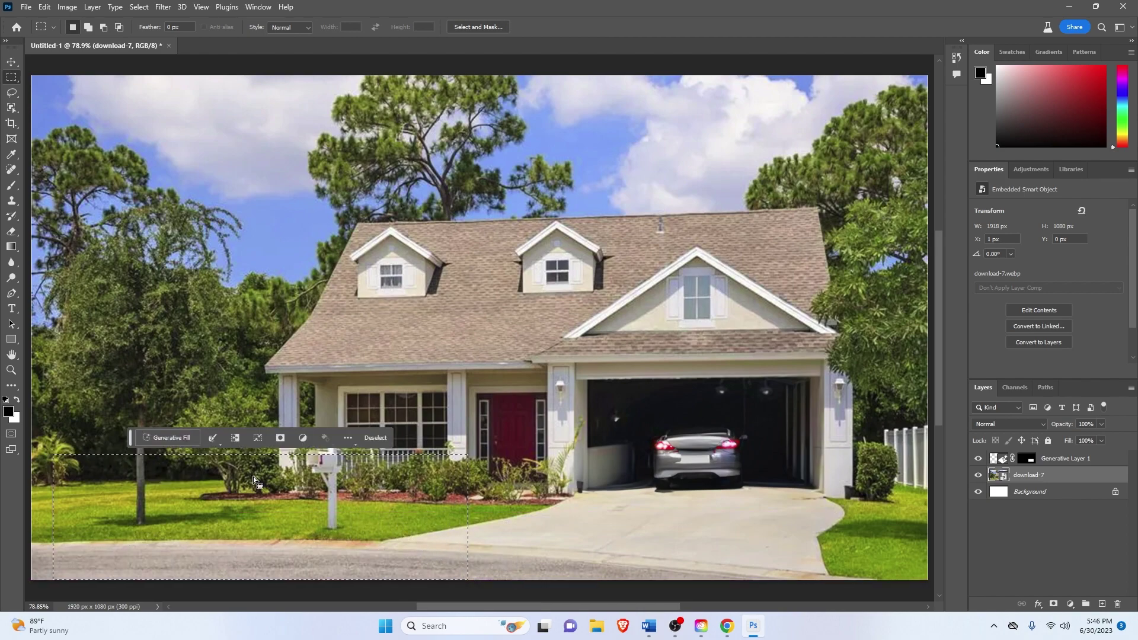
{"action": "left_click", "coordinate": [172, 438]}
{"action": "type", "text": "Dogs playing in the driveway of a house"}
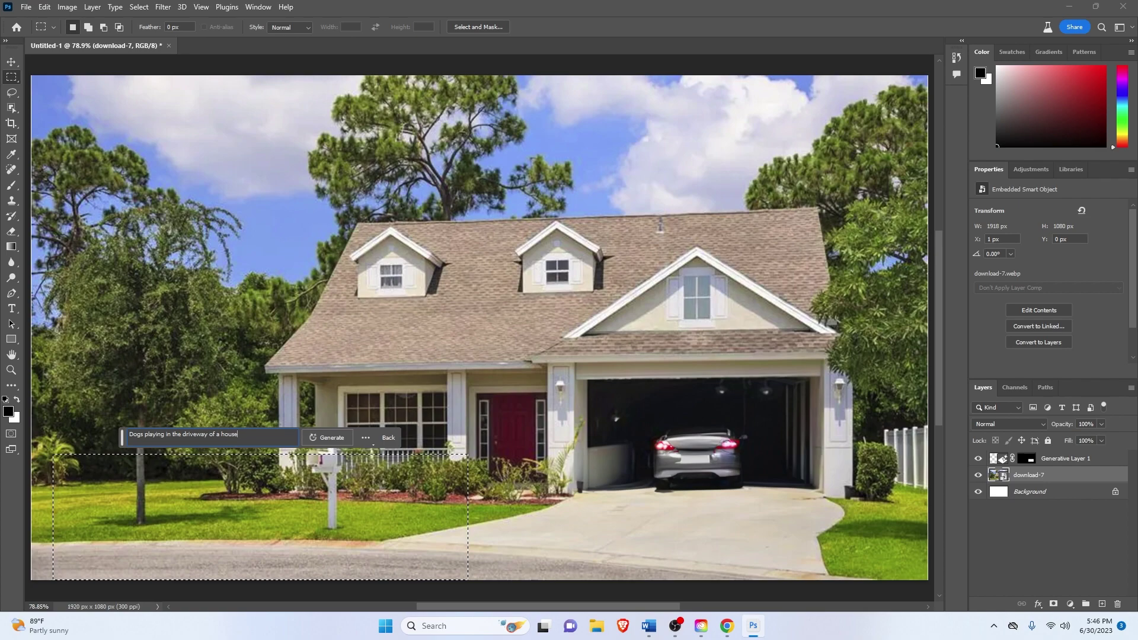
{"action": "type", "text": " outside"}
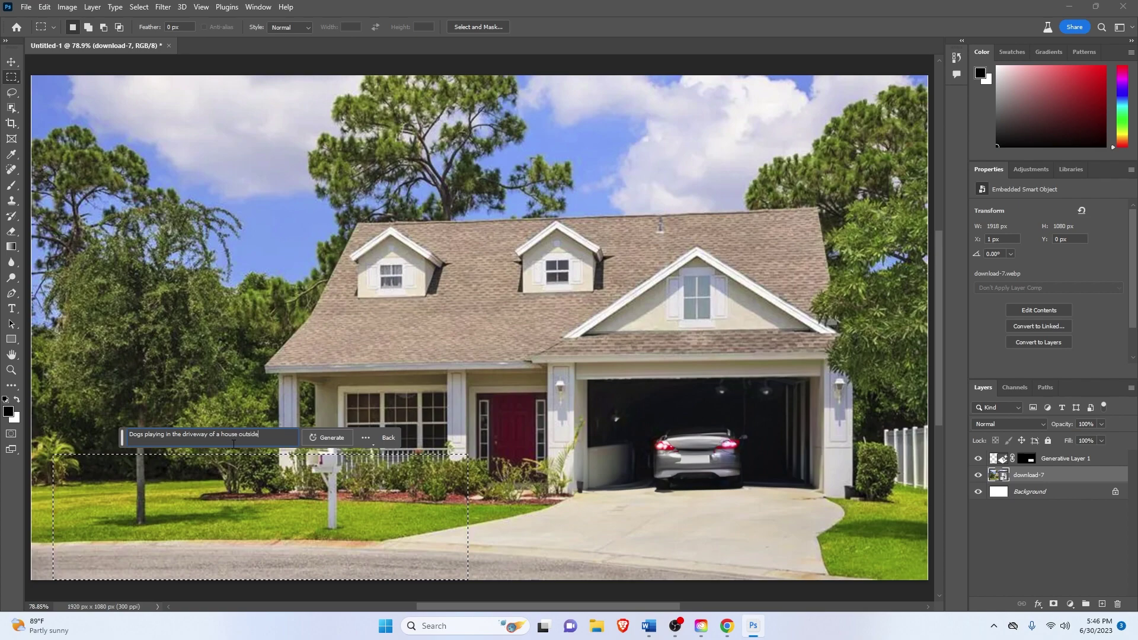
{"action": "left_click", "coordinate": [325, 439]}
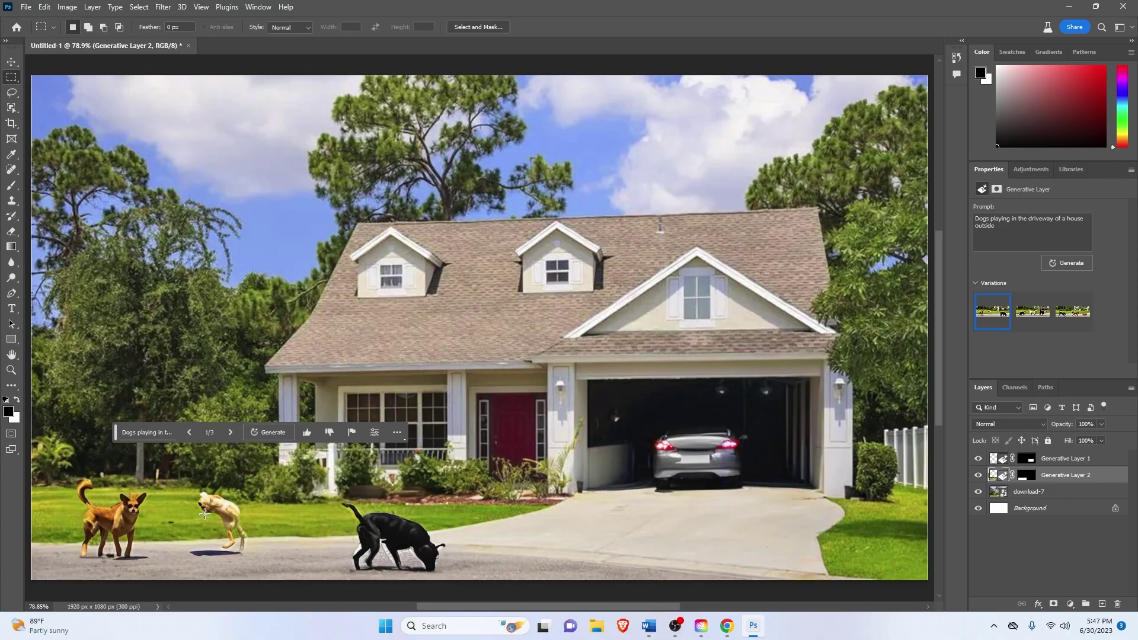
Step: Preview dog variations 2 and 3, keep the third, and select the download-7 layer
{"action": "left_click", "coordinate": [1039, 320]}
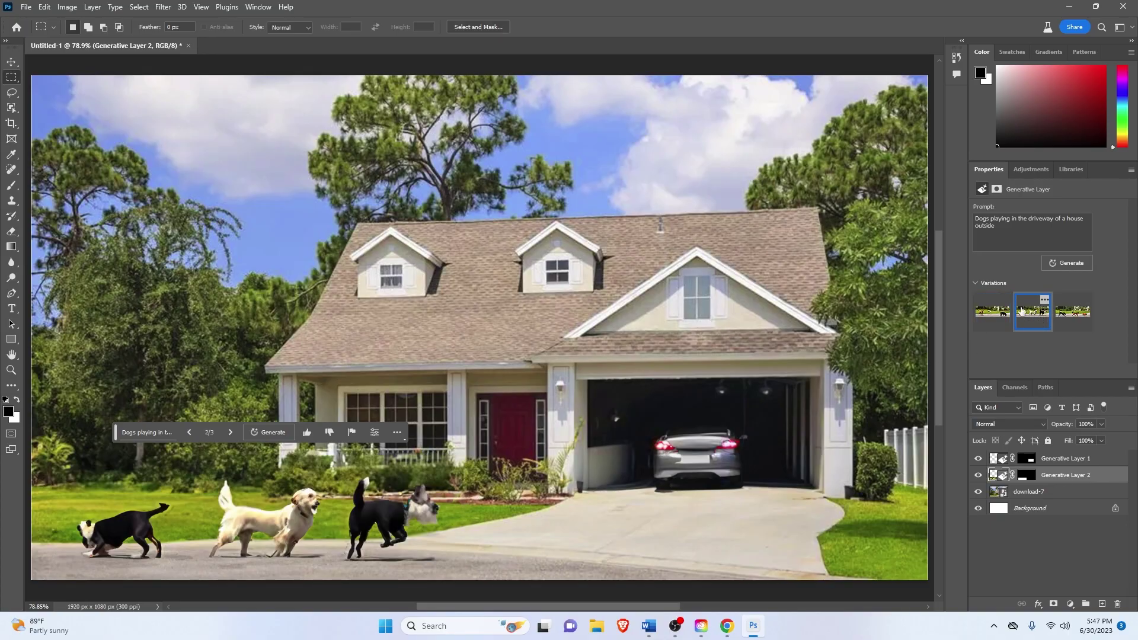
{"action": "left_click", "coordinate": [1082, 324]}
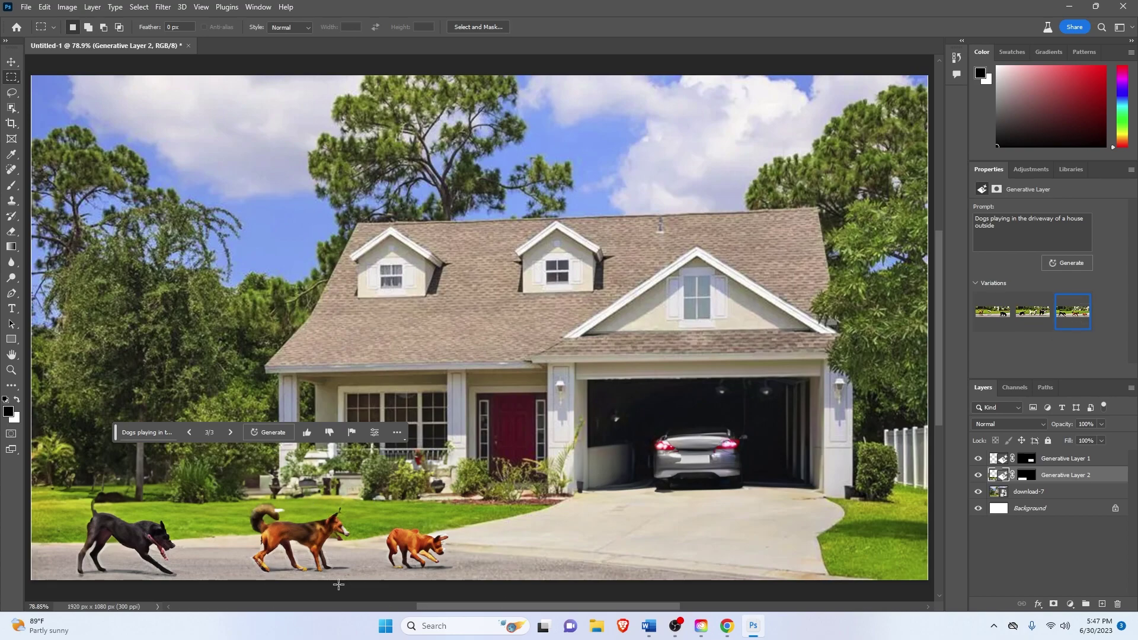
{"action": "left_click", "coordinate": [1043, 491]}
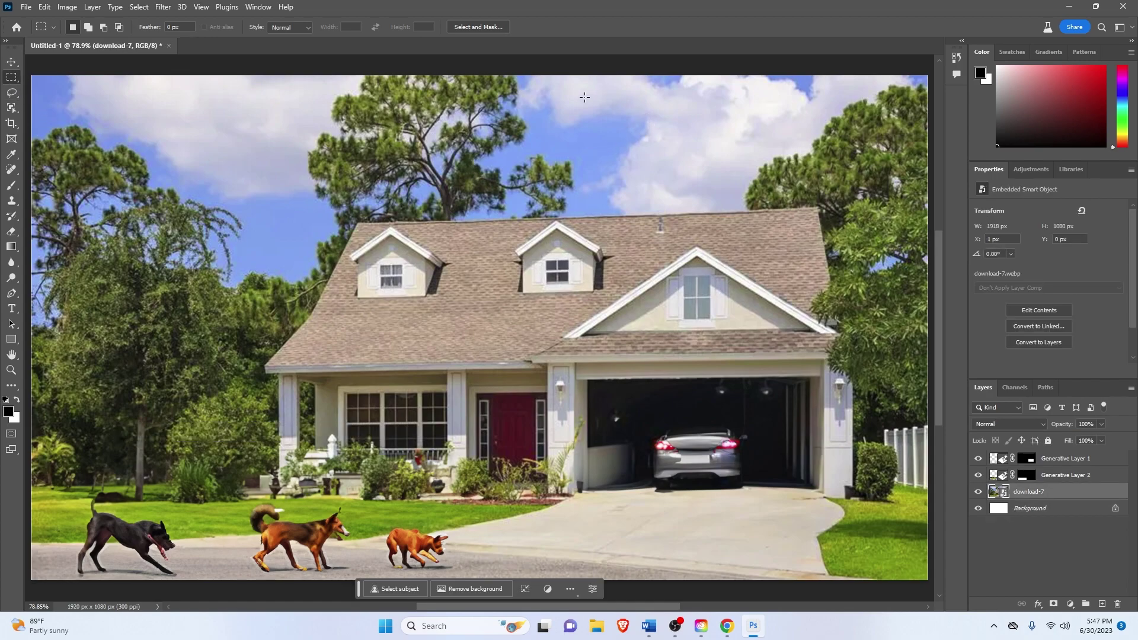
Step: Marquee the sky above the house, generate 'birds flying in the sky', and keep variation 3
{"action": "left_click_drag", "start_coordinate": [583, 87], "coordinate": [742, 204]}
{"action": "left_click", "coordinate": [571, 221]}
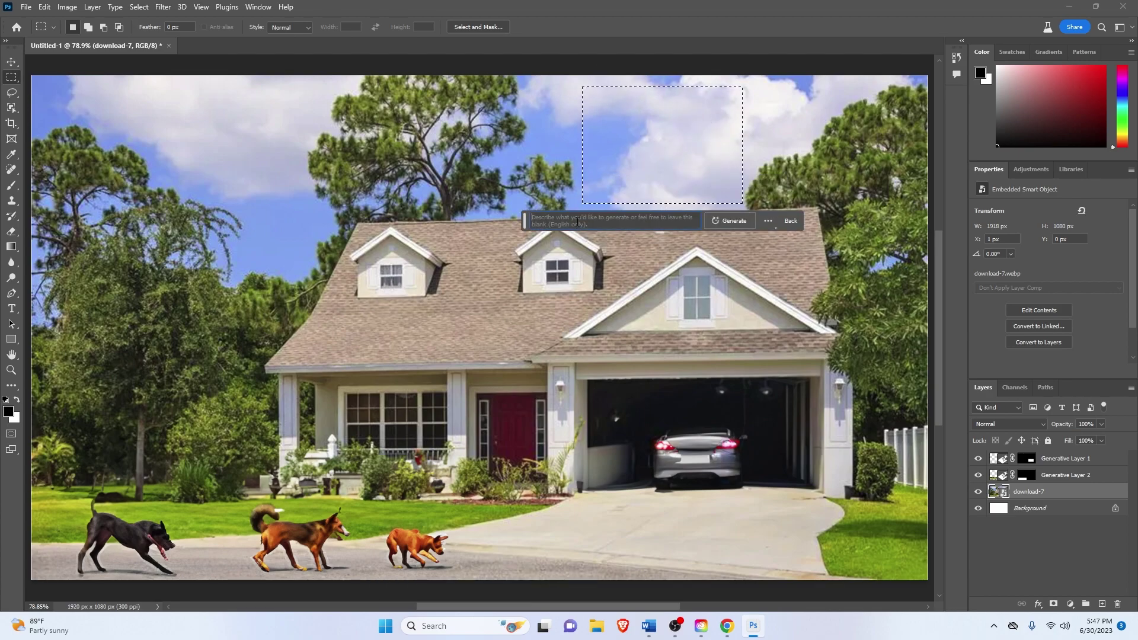
{"action": "type", "text": "birds flying"}
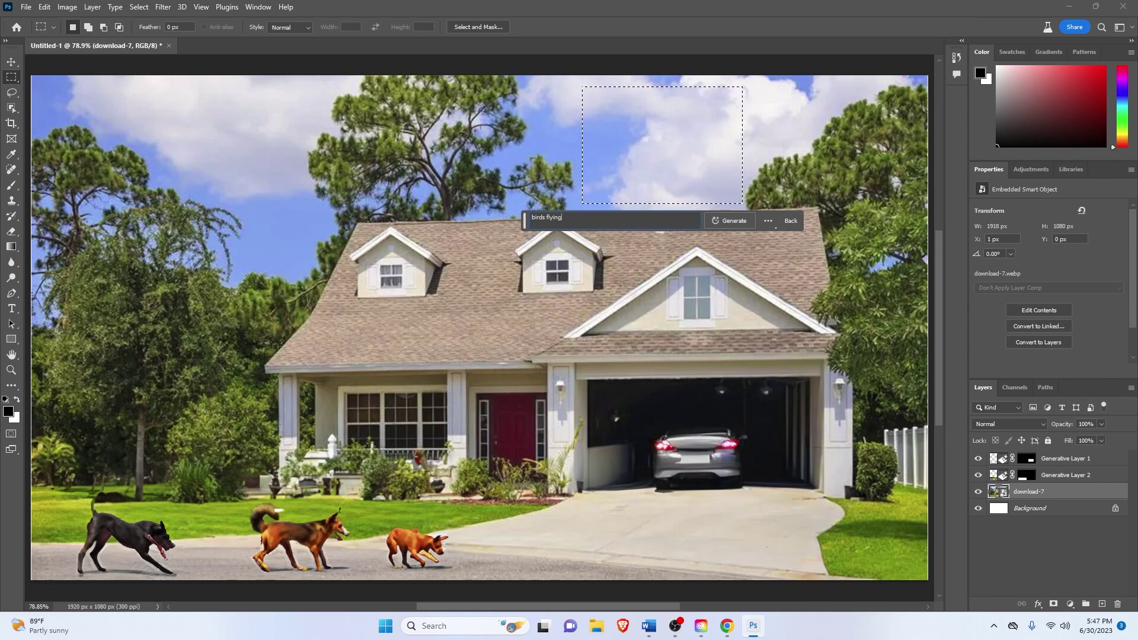
{"action": "type", "text": " in the sky"}
{"action": "left_click", "coordinate": [729, 224]}
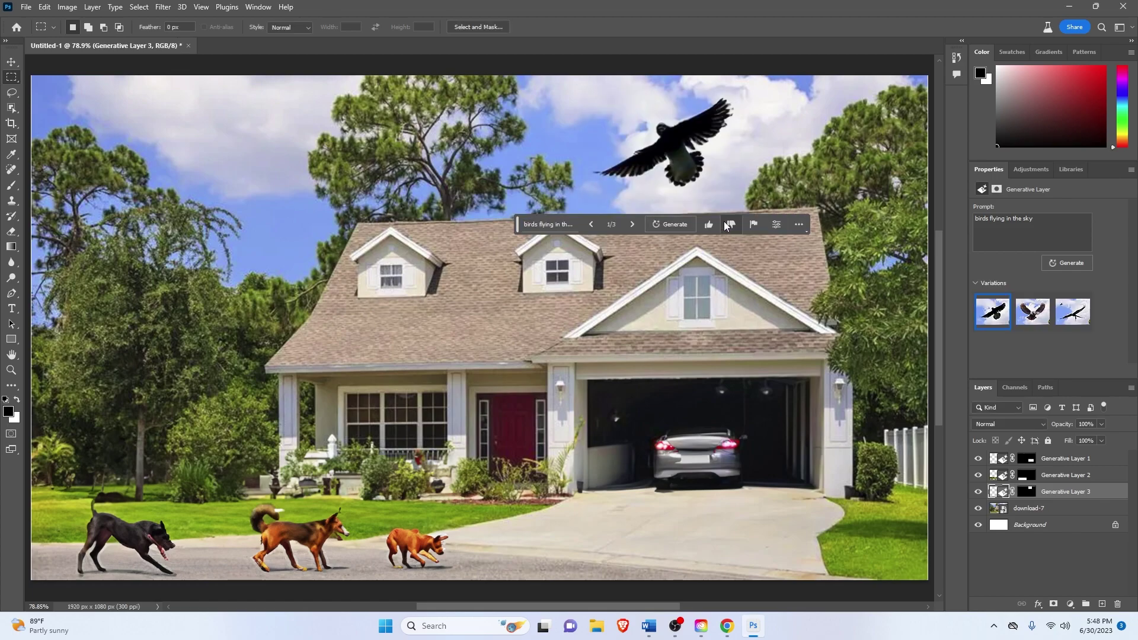
{"action": "left_click", "coordinate": [1073, 311]}
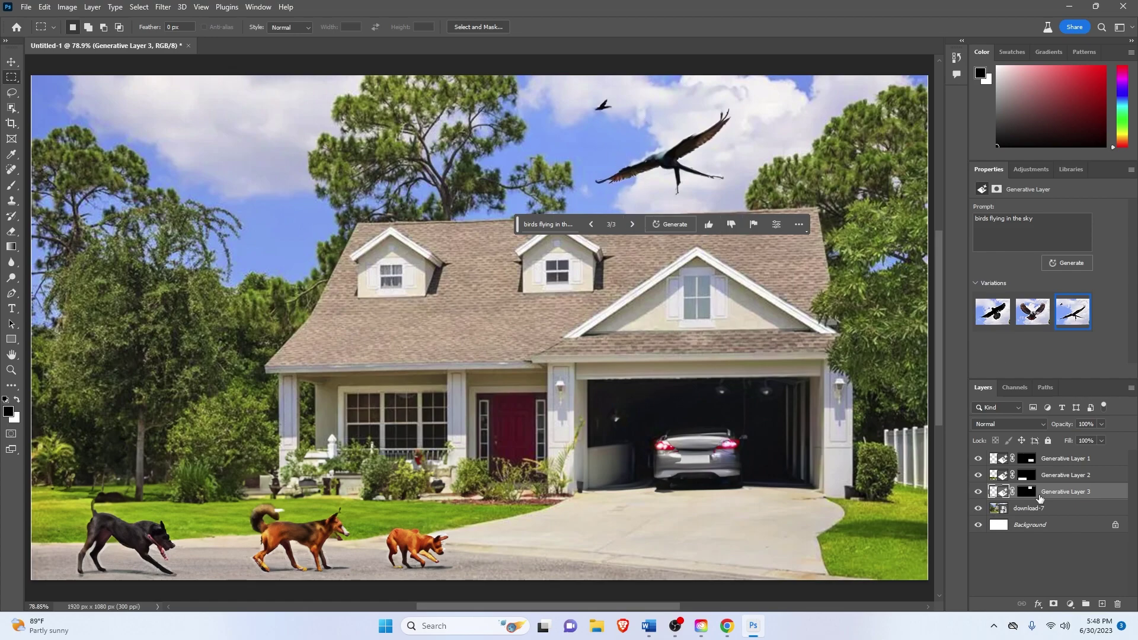
Step: Nudge the bird slightly lower and shrink it to about 114×112 px
{"action": "left_click", "coordinate": [12, 61]}
{"action": "mouse_move", "coordinate": [689, 159]}
{"action": "left_mouse_down"}
{"action": "mouse_move", "coordinate": [686, 178]}
{"action": "mouse_move", "coordinate": [687, 159]}
{"action": "left_mouse_up"}
{"action": "key", "text": "ctrl+t"}
{"action": "left_click_drag", "start_coordinate": [755, 216], "coordinate": [686, 170]}
{"action": "key", "text": "Return"}
Step: Zoom in on the bird and target Generative Layer 3's mask with a black brush
{"action": "key", "text": "z"}
{"action": "left_click", "coordinate": [635, 263]}
{"action": "left_click_drag", "start_coordinate": [635, 263], "coordinate": [635, 263]}
{"action": "key", "text": "e"}
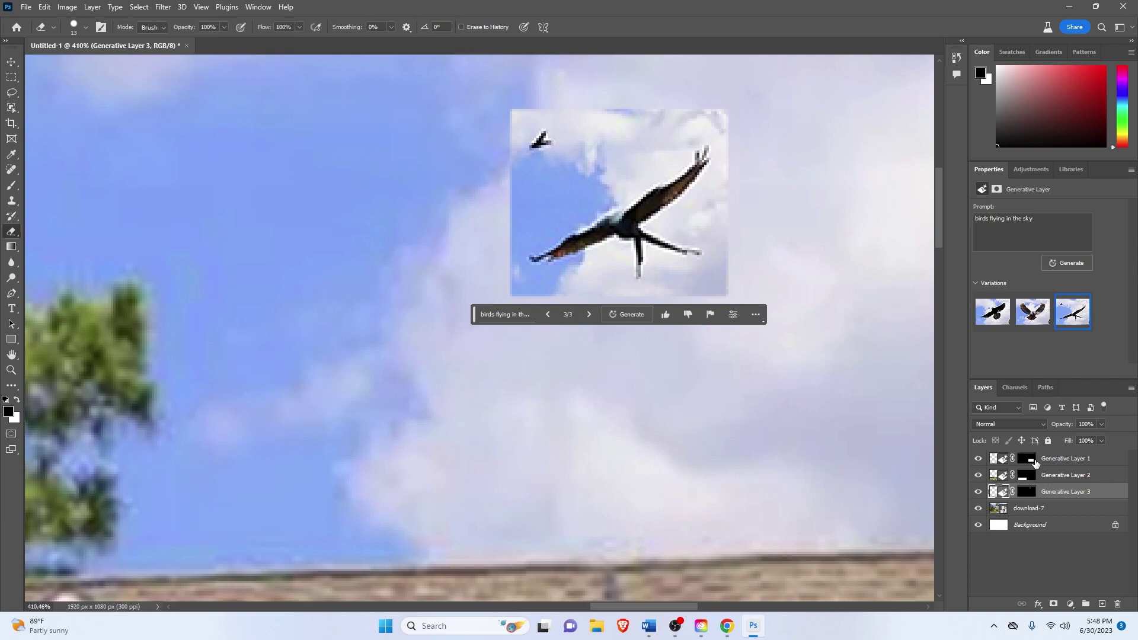
{"action": "right_click", "coordinate": [1048, 492]}
{"action": "key", "text": "Escape"}
{"action": "left_click", "coordinate": [1027, 491]}
{"action": "key", "text": "b"}
{"action": "key", "text": "x"}
{"action": "key", "text": "x"}
Step: Paint out the patch's left edge and the small second bird with an 83 px brush
{"action": "left_click_drag", "start_coordinate": [512, 199], "coordinate": [504, 297]}
{"action": "left_click", "coordinate": [53, 27]}
{"action": "left_click_drag", "start_coordinate": [74, 54], "coordinate": [95, 54]}
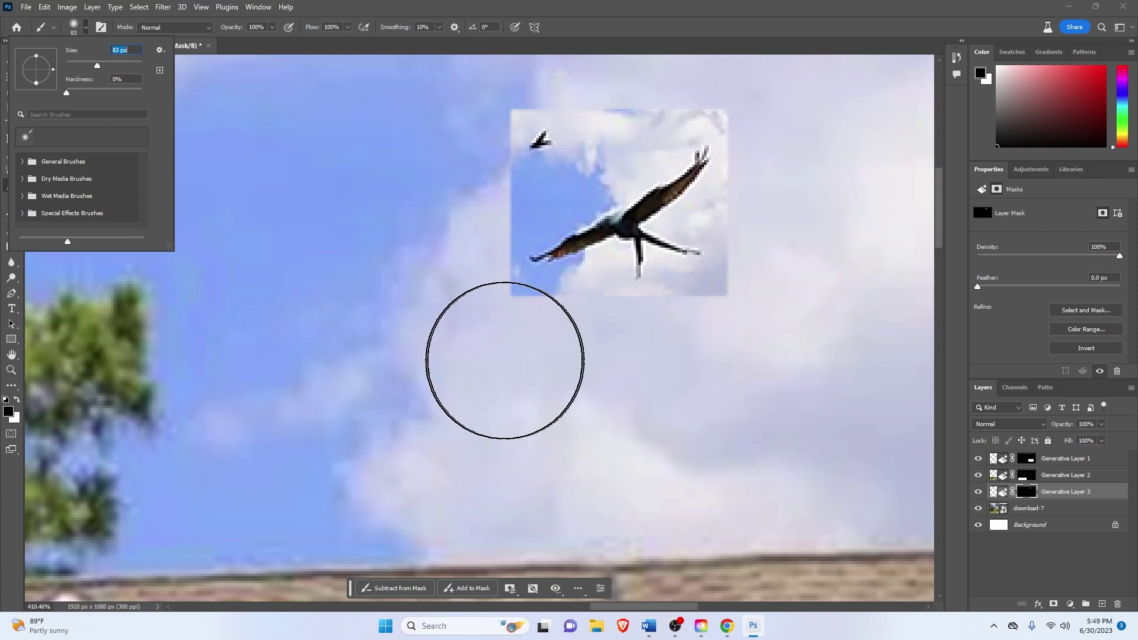
{"action": "left_click", "coordinate": [534, 368]}
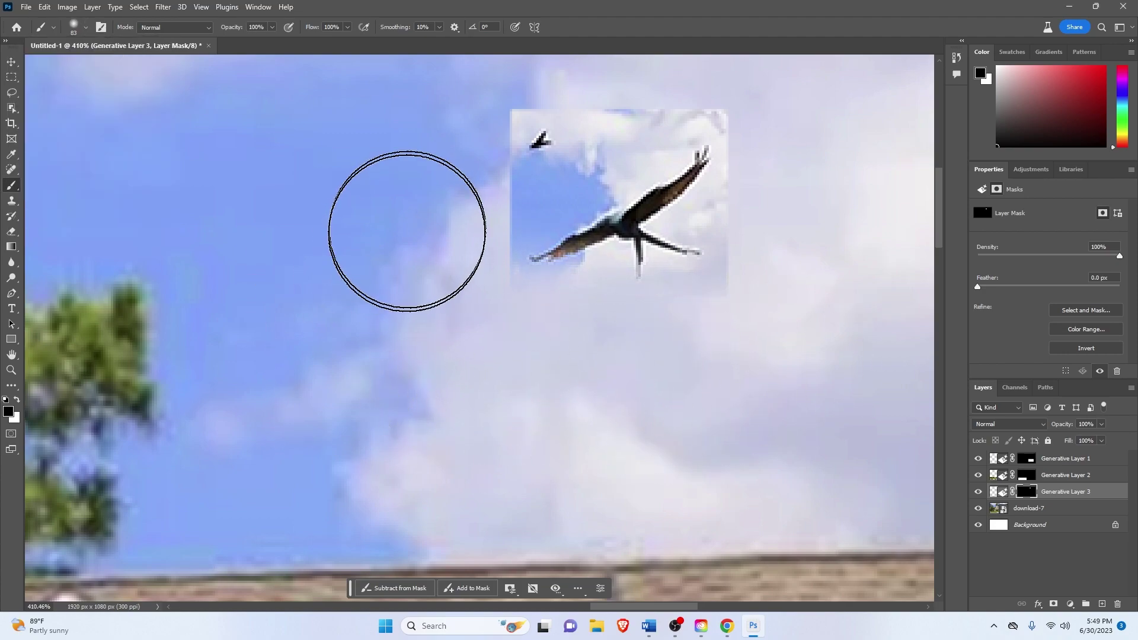
{"action": "left_click_drag", "start_coordinate": [424, 242], "coordinate": [392, 389]}
{"action": "mouse_move", "coordinate": [495, 204]}
{"action": "left_mouse_down"}
{"action": "mouse_move", "coordinate": [514, 225]}
{"action": "mouse_move", "coordinate": [482, 254]}
{"action": "left_mouse_up"}
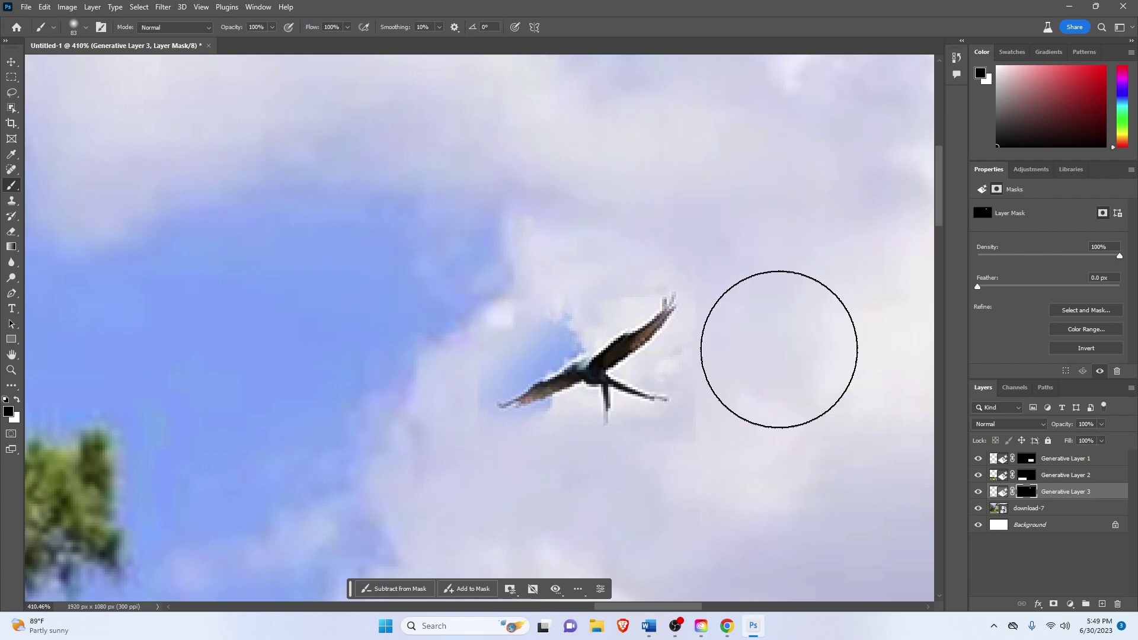
Step: Zoom closer and lasso the leftover patch beside the bird
{"action": "key", "text": "z"}
{"action": "left_click_drag", "start_coordinate": [524, 348], "coordinate": [545, 375]}
{"action": "key", "text": "l"}
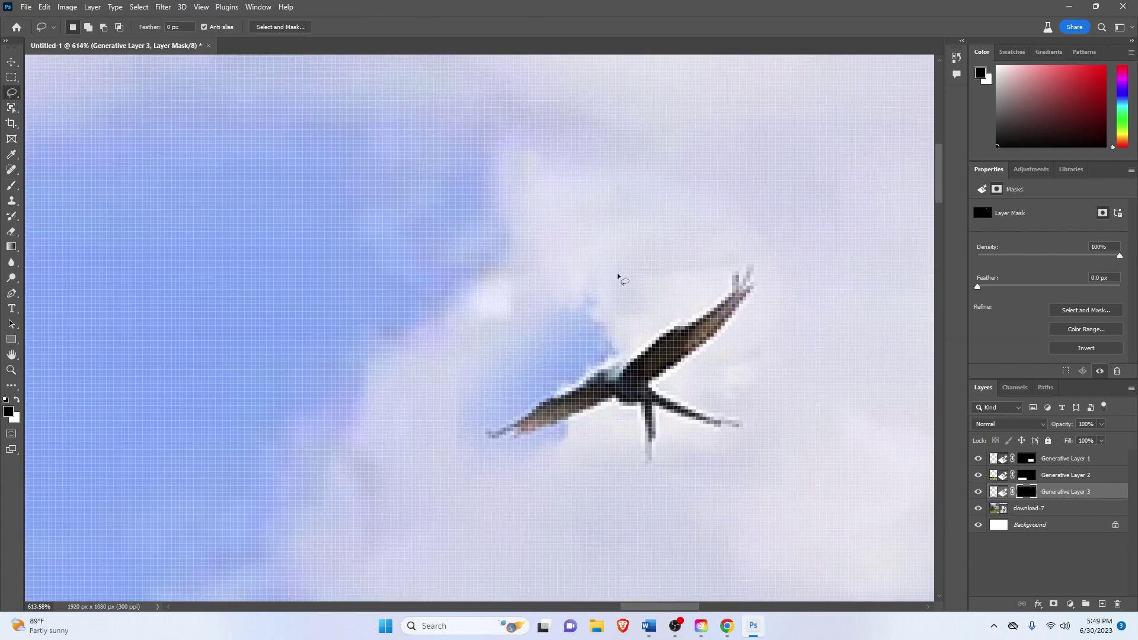
{"action": "mouse_move", "coordinate": [618, 270]}
{"action": "left_mouse_down"}
{"action": "mouse_move", "coordinate": [604, 366]}
{"action": "mouse_move", "coordinate": [490, 434]}
{"action": "mouse_move", "coordinate": [575, 430]}
{"action": "mouse_move", "coordinate": [418, 274]}
{"action": "mouse_move", "coordinate": [635, 159]}
{"action": "left_mouse_up"}
{"action": "key", "text": "b"}
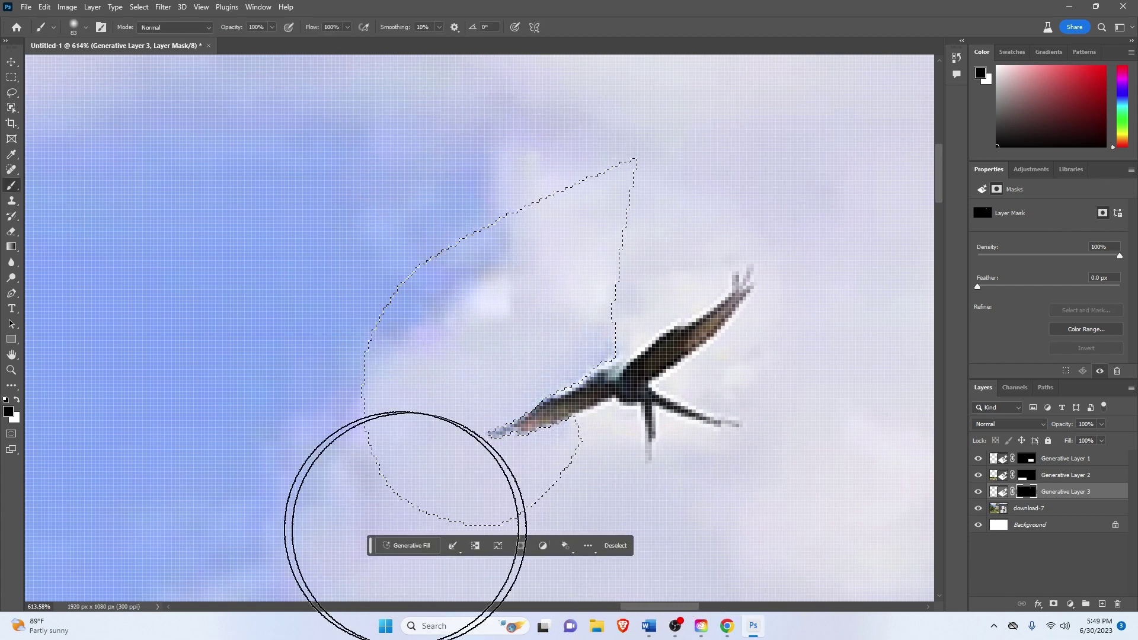
{"action": "key", "text": "l"}
{"action": "right_click", "coordinate": [568, 301]}
Step: Clear the selection around the bird and zoom in and out over the finished scene
{"action": "left_click", "coordinate": [593, 305]}
{"action": "key", "text": "z"}
{"action": "scroll", "coordinate": [712, 212], "scroll_direction": "down", "scroll_amount": 10}
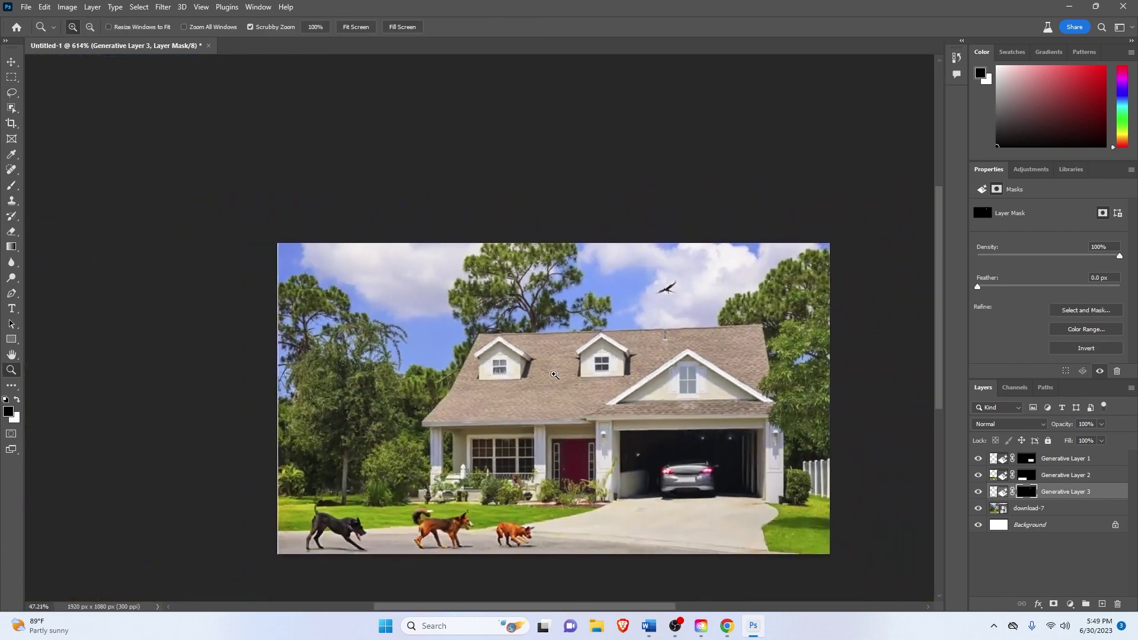
{"action": "scroll", "coordinate": [712, 212], "scroll_direction": "up", "scroll_amount": 4}
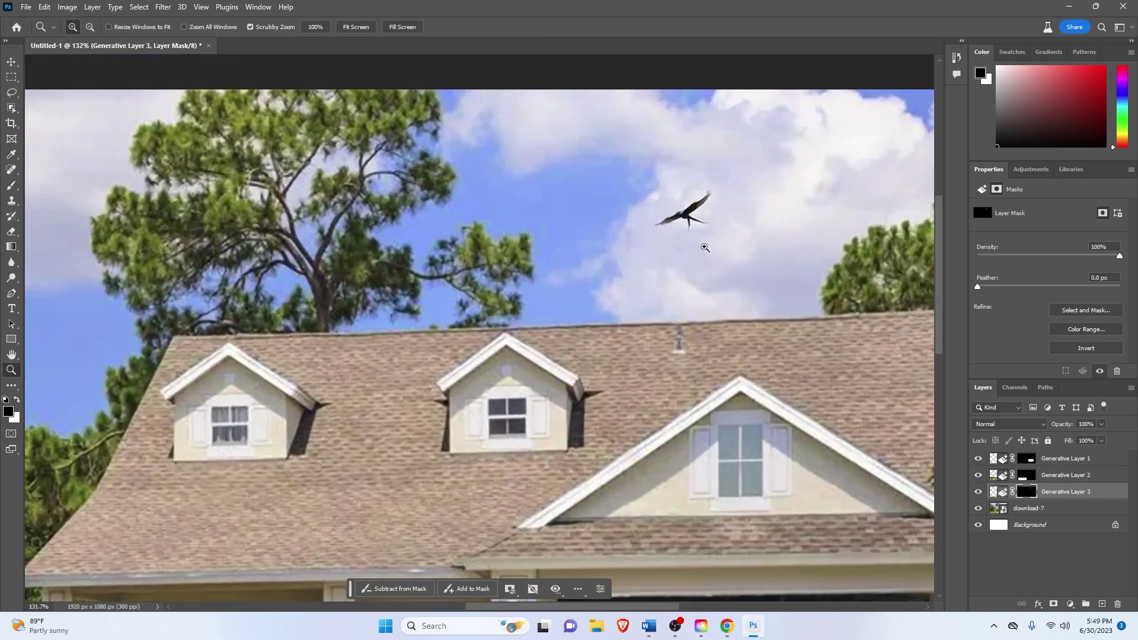
{"action": "scroll", "coordinate": [696, 219], "scroll_direction": "down", "scroll_amount": 4}
{"action": "scroll", "coordinate": [747, 414], "scroll_direction": "up", "scroll_amount": 2}
{"action": "scroll", "coordinate": [746, 414], "scroll_direction": "up", "scroll_amount": 2}
{"action": "scroll", "coordinate": [746, 415], "scroll_direction": "down", "scroll_amount": 3}
{"action": "scroll", "coordinate": [498, 498], "scroll_direction": "up", "scroll_amount": 1}
{"action": "scroll", "coordinate": [569, 412], "scroll_direction": "down", "scroll_amount": 1}
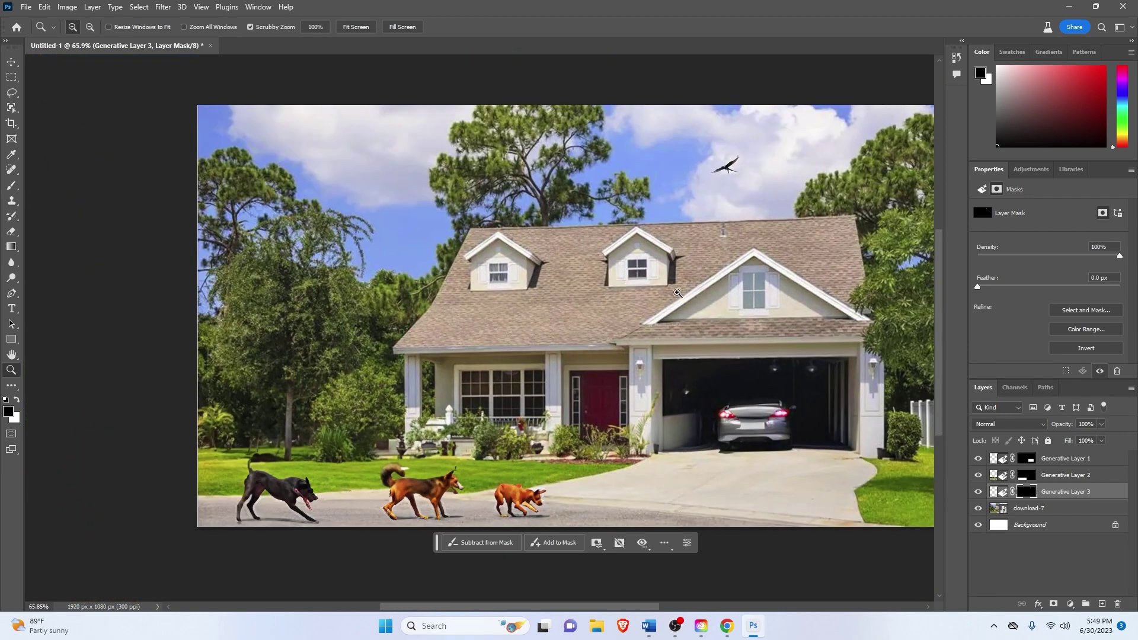
{"action": "scroll", "coordinate": [681, 290], "scroll_direction": "right", "scroll_amount": 1}
Step: Fit the whole image on screen and group Generative Layers 1–3 into Group 1
{"action": "right_click", "coordinate": [284, 399]}
{"action": "left_click", "coordinate": [303, 406]}
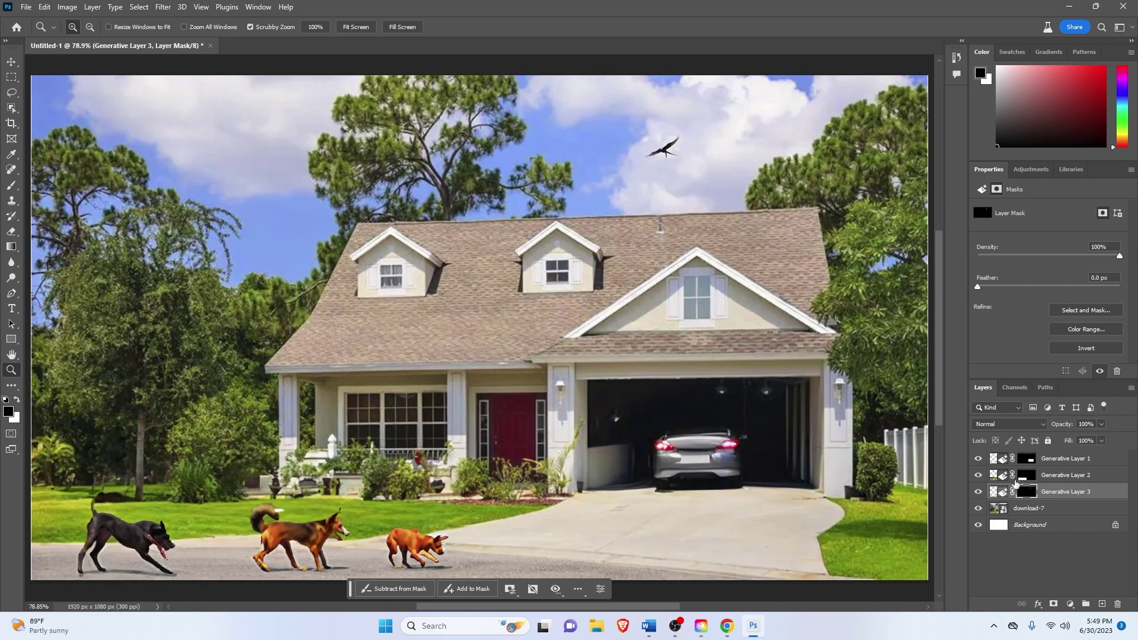
{"action": "left_click", "coordinate": [1042, 463], "text": "shift"}
{"action": "left_click", "coordinate": [1086, 604]}
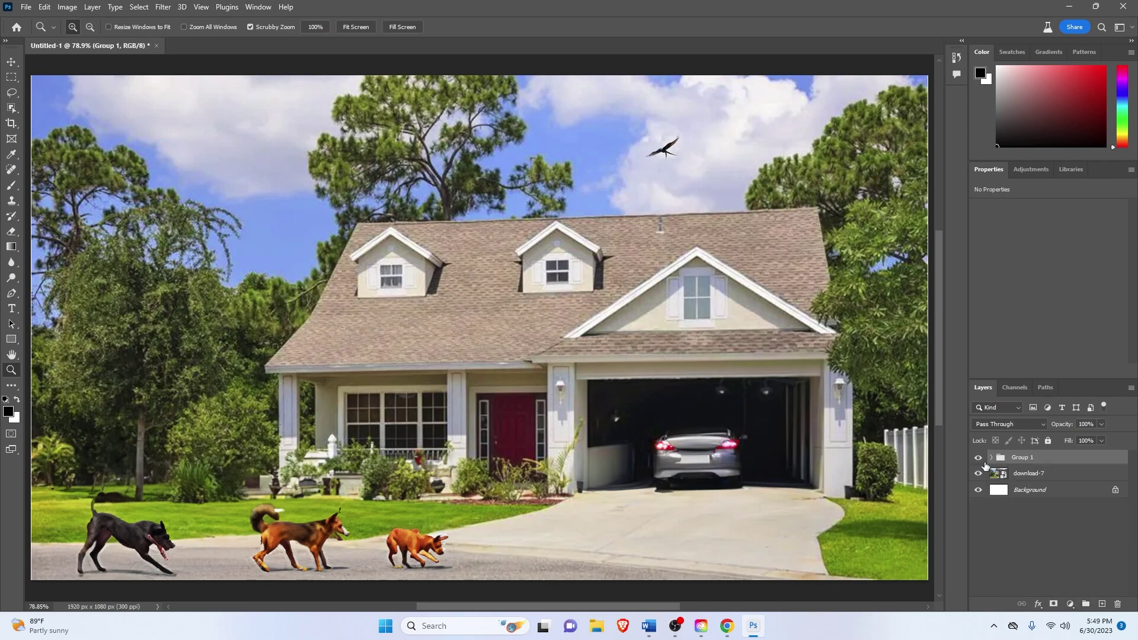
{"action": "key", "text": "ctrl+z"}
{"action": "left_click", "coordinate": [1086, 604]}
{"action": "left_click", "coordinate": [979, 458]}
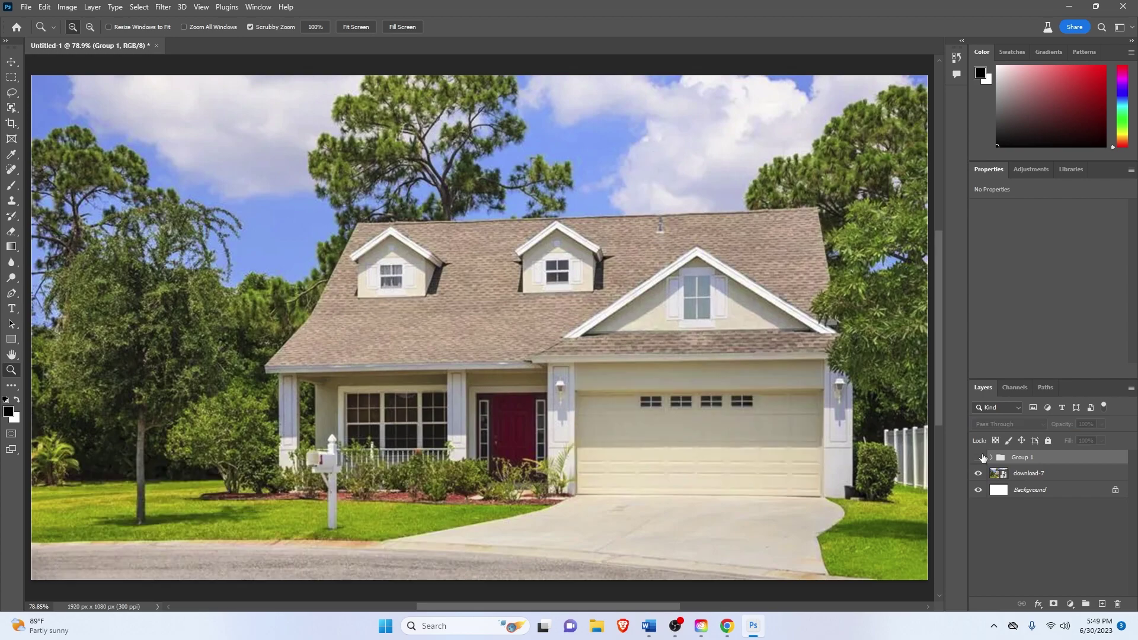
{"action": "left_click", "coordinate": [979, 457]}
{"action": "scroll", "coordinate": [650, 409], "scroll_direction": "down", "scroll_amount": 3}
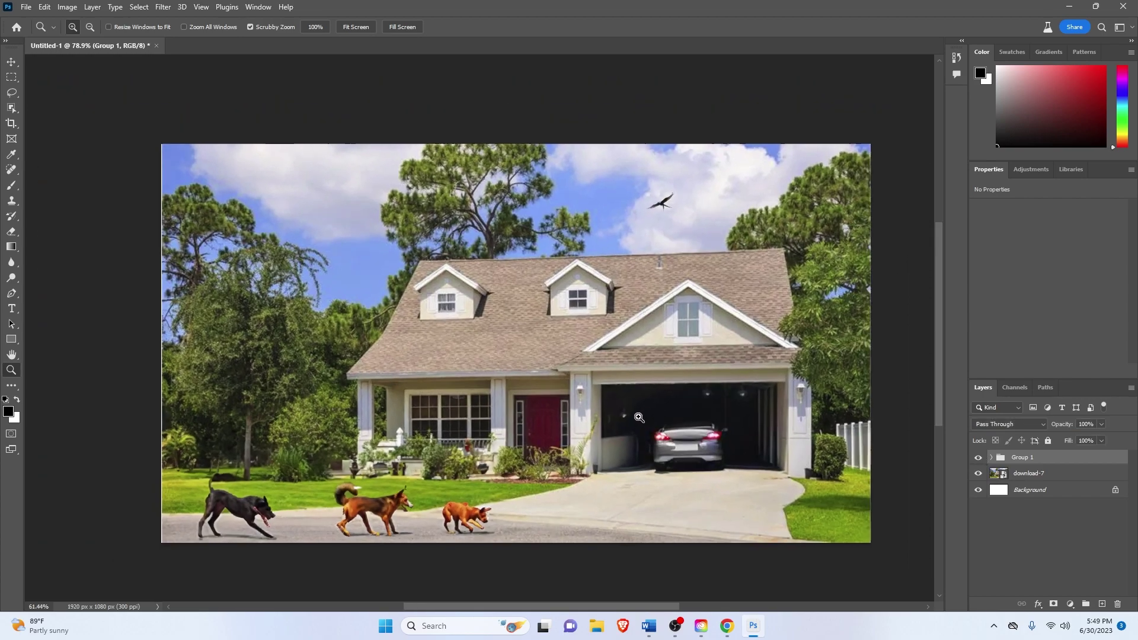
{"action": "scroll", "coordinate": [649, 444], "scroll_direction": "up", "scroll_amount": 2}
{"action": "left_click", "coordinate": [648, 629]}
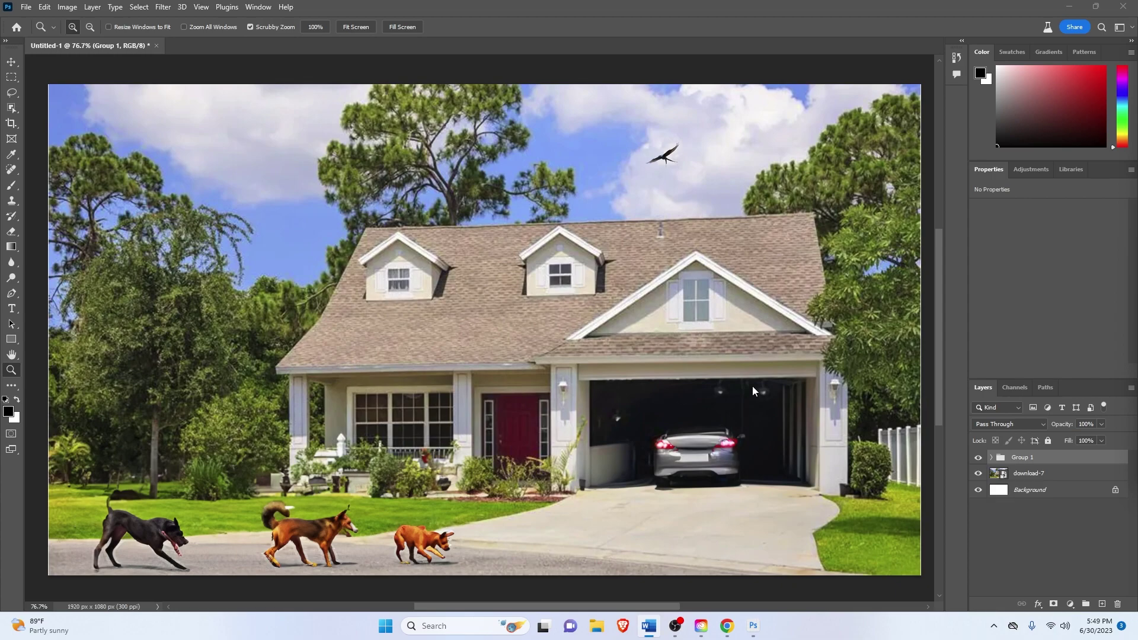
{"action": "scroll", "coordinate": [720, 388], "scroll_direction": "down", "scroll_amount": 2}
{"action": "scroll", "coordinate": [719, 388], "scroll_direction": "up", "scroll_amount": 1}
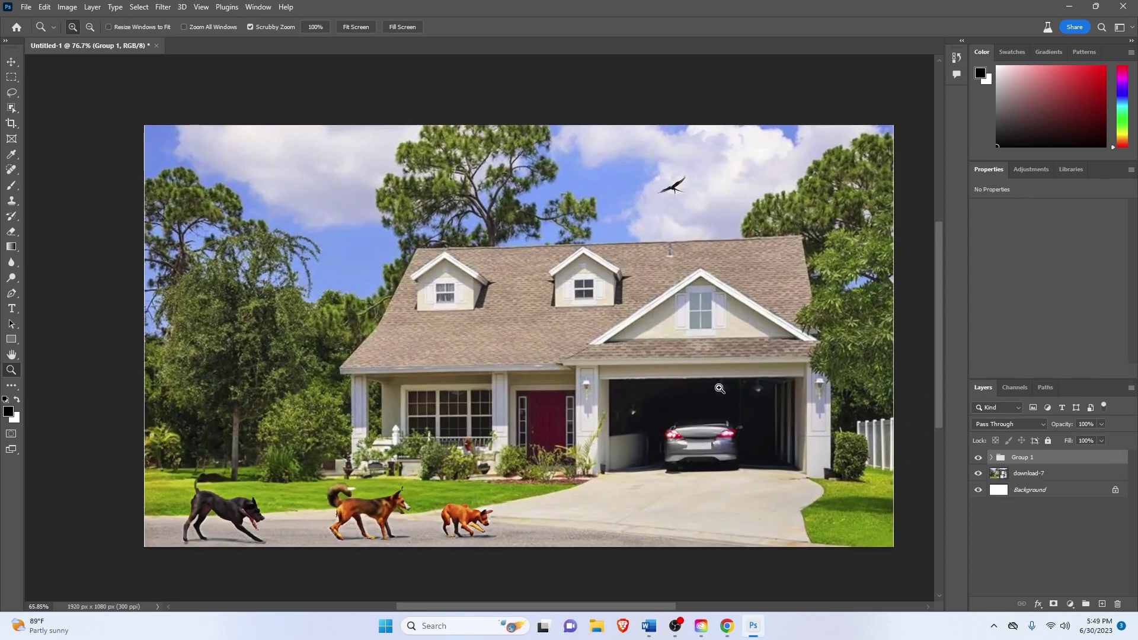
{"action": "scroll", "coordinate": [721, 388], "scroll_direction": "up", "scroll_amount": 1}
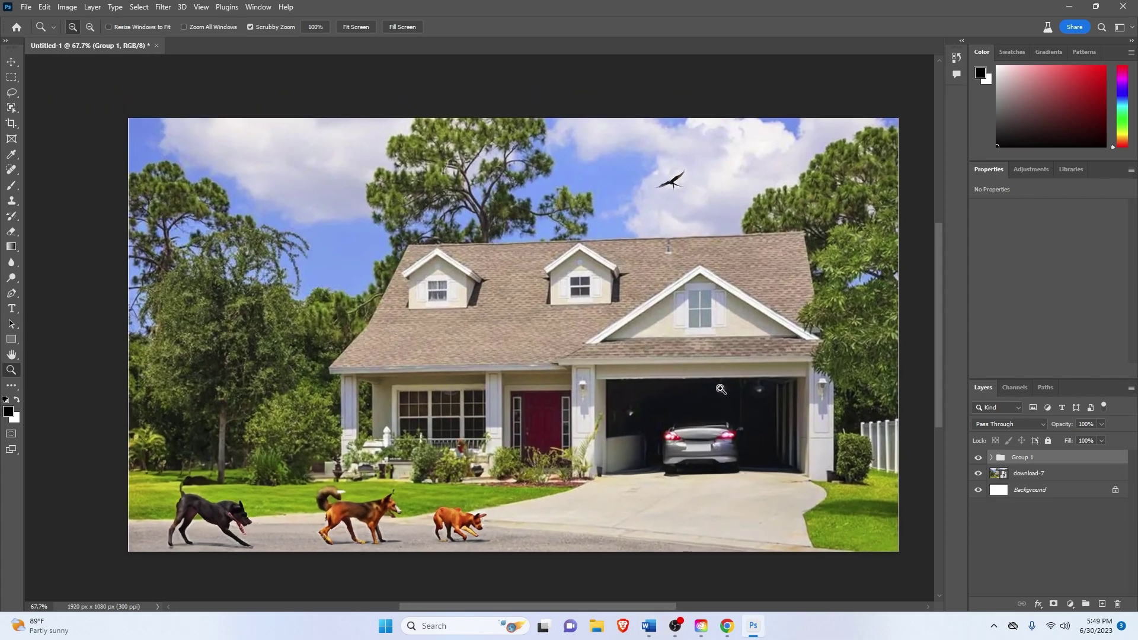